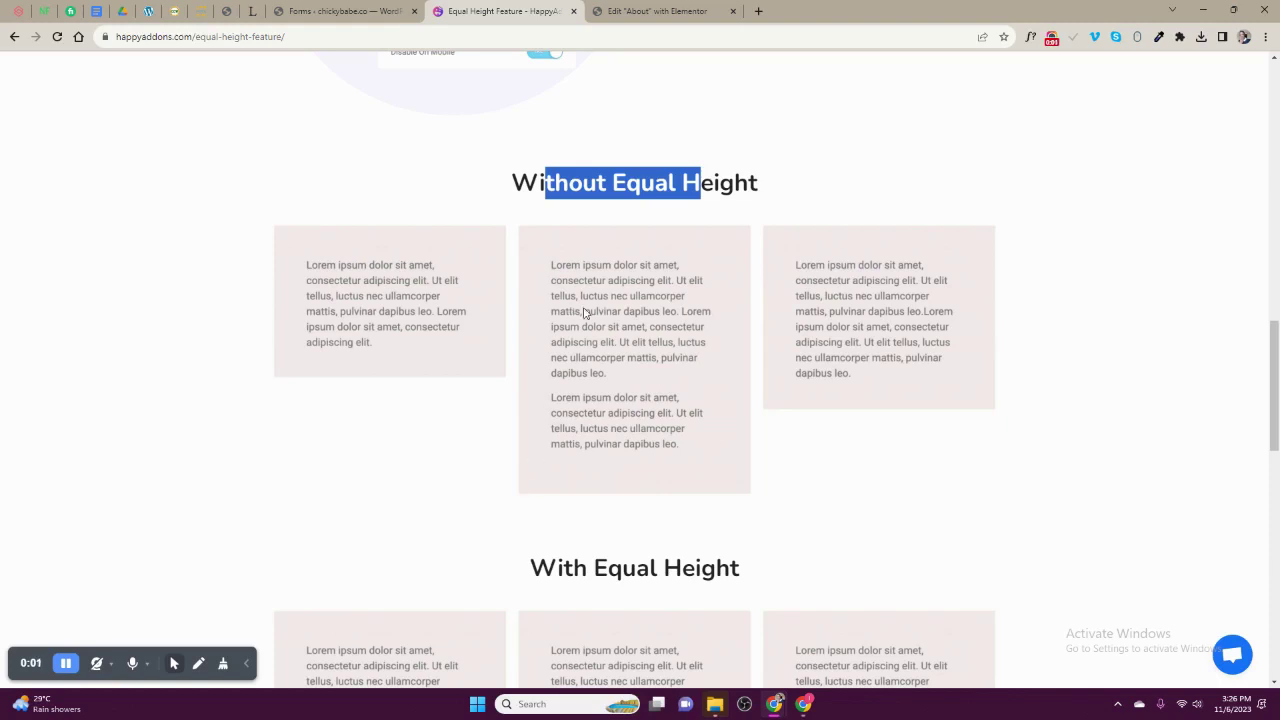
# Highlight 'Equal Height' in the heading and scroll to compare the Without and With Equal Height demos.
pyautogui.click(632, 184)
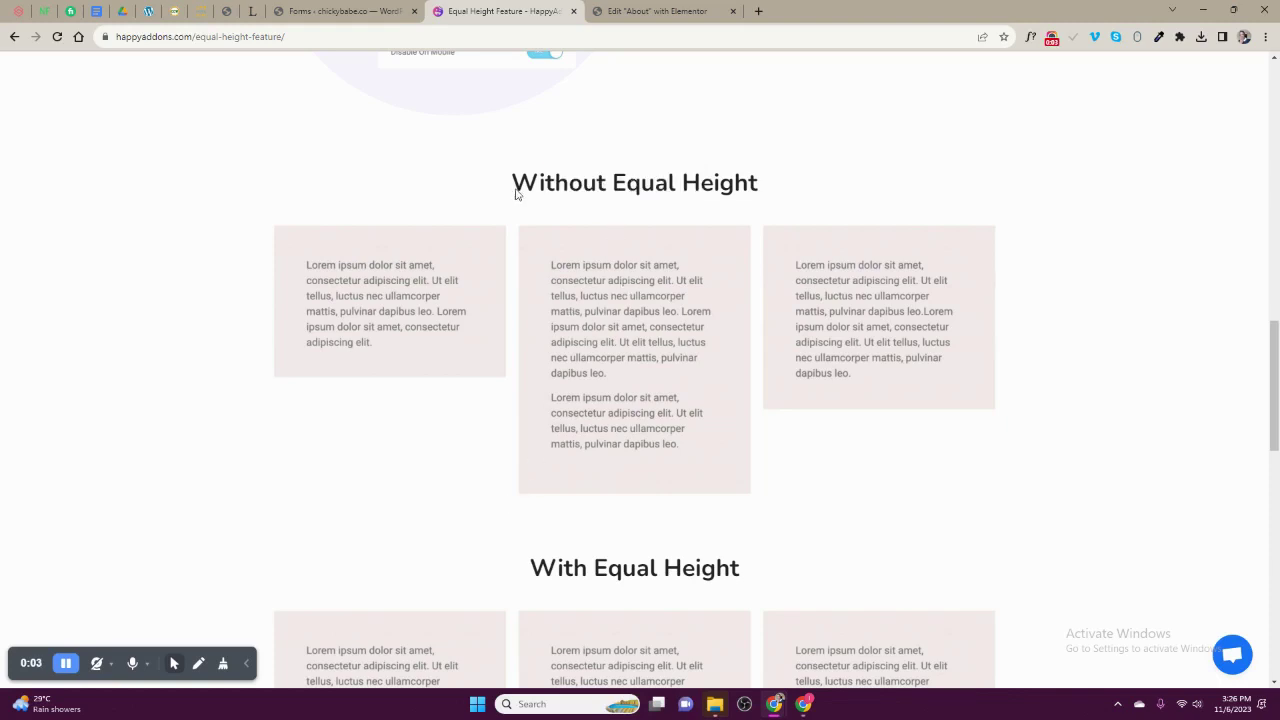
pyautogui.moveTo(620, 183); pyautogui.dragTo(722, 190)
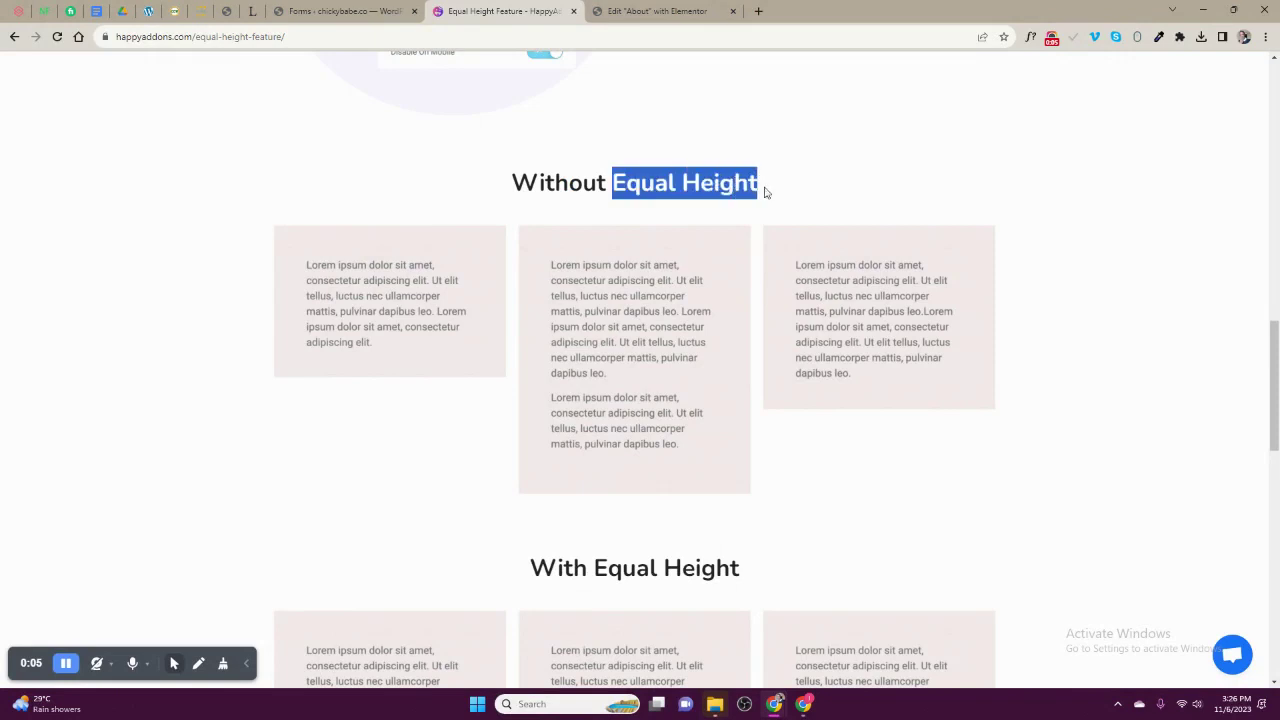
pyautogui.click(510, 182)
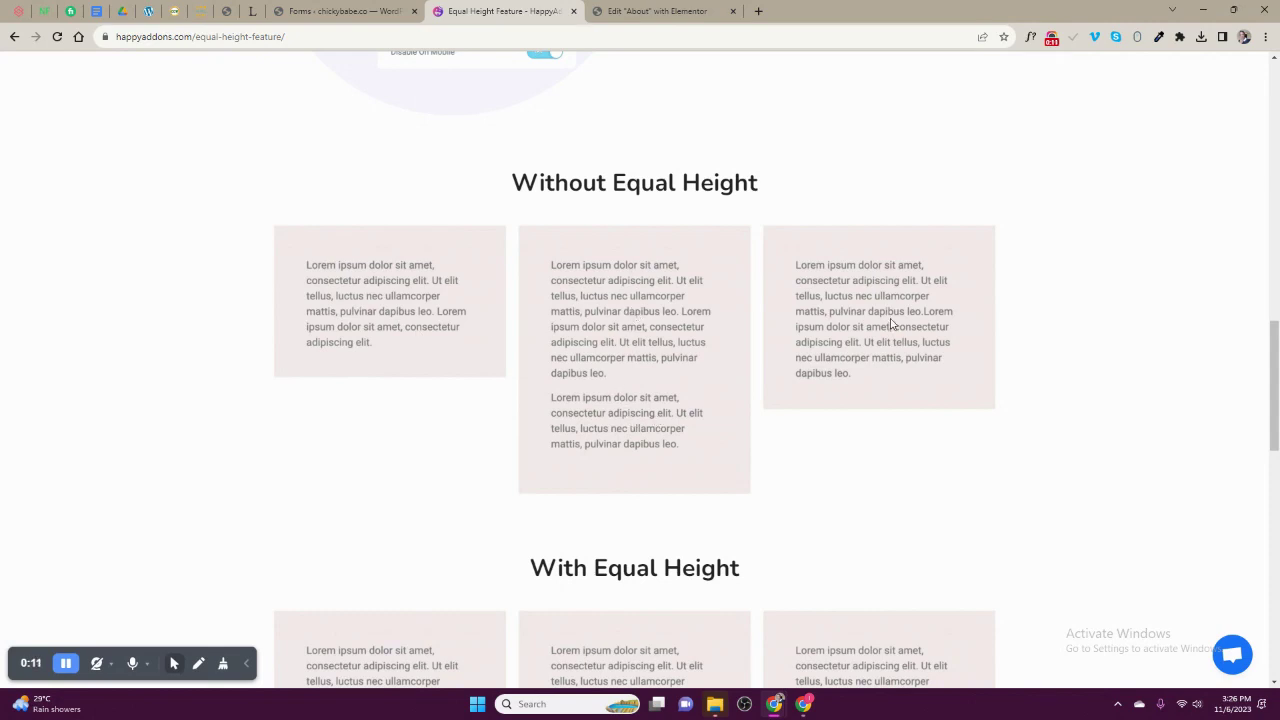
pyautogui.scroll(-2, 675, 365)
pyautogui.scroll(-1, 420, 414)
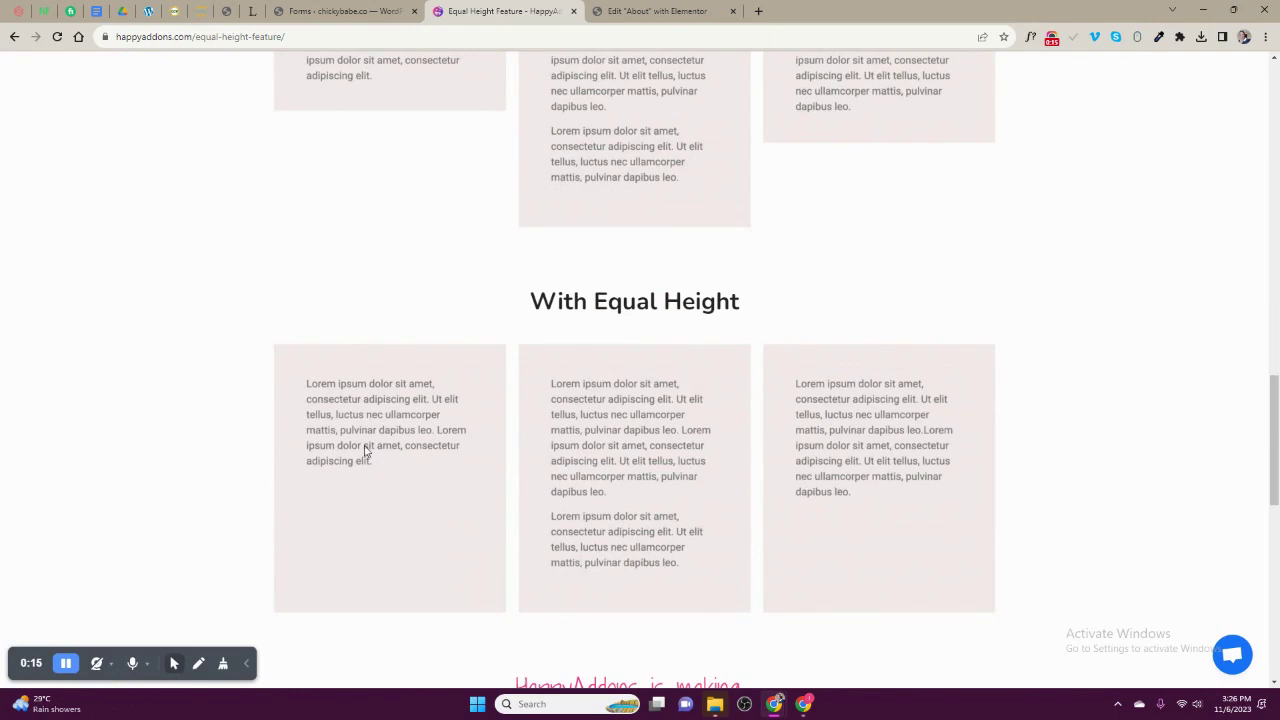
pyautogui.scroll(1, 751, 431)
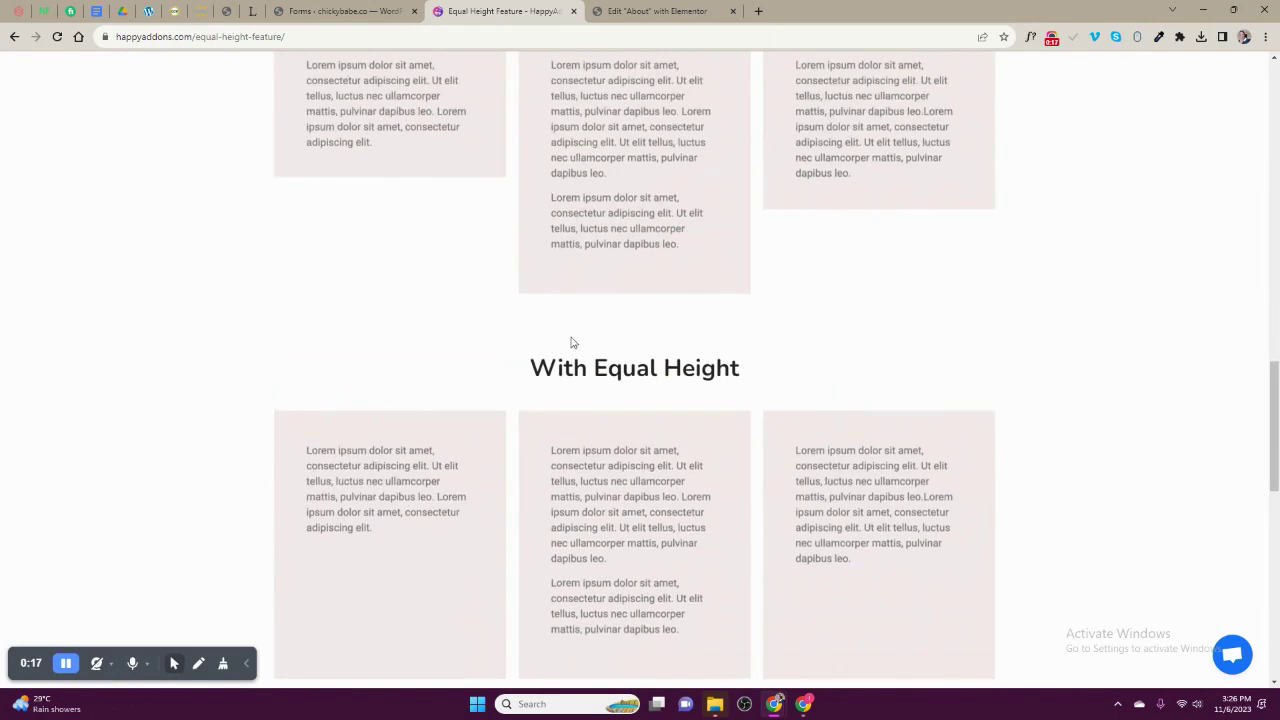
pyautogui.scroll(1, 500, 360)
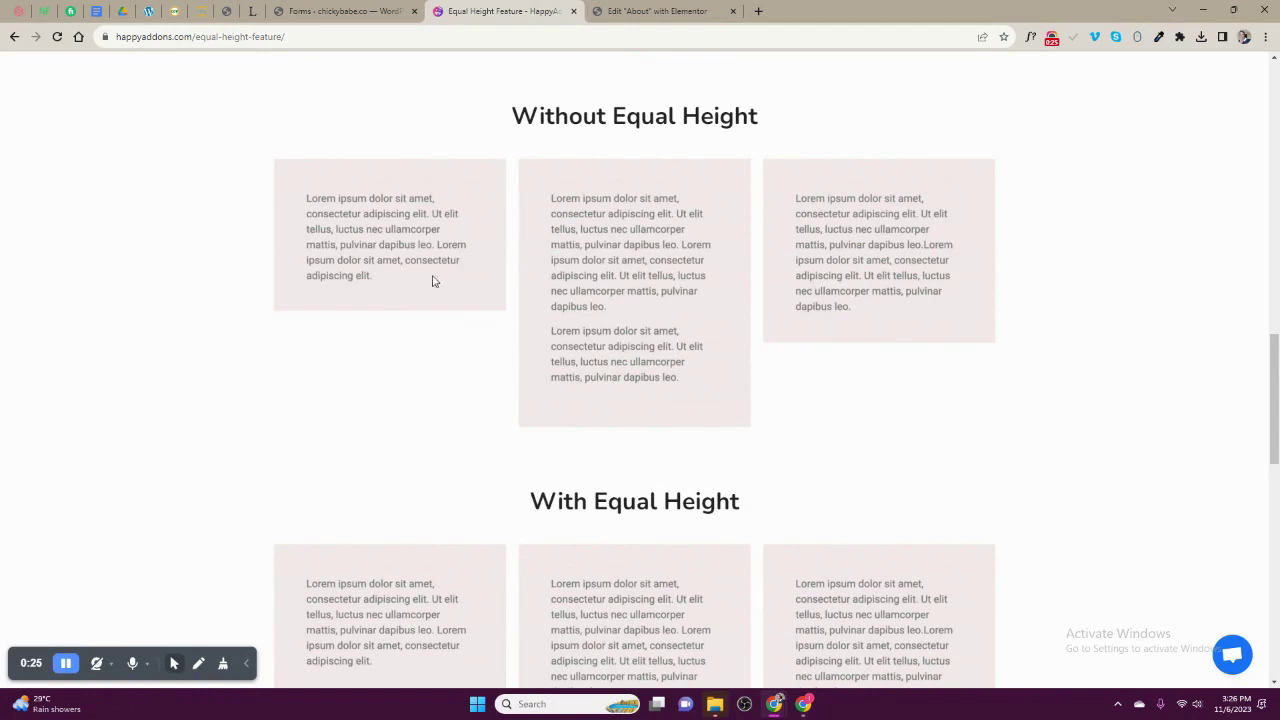
# Switch to the site's WordPress admin and open the ElementsKit settings page.
pyautogui.click(338, 11)
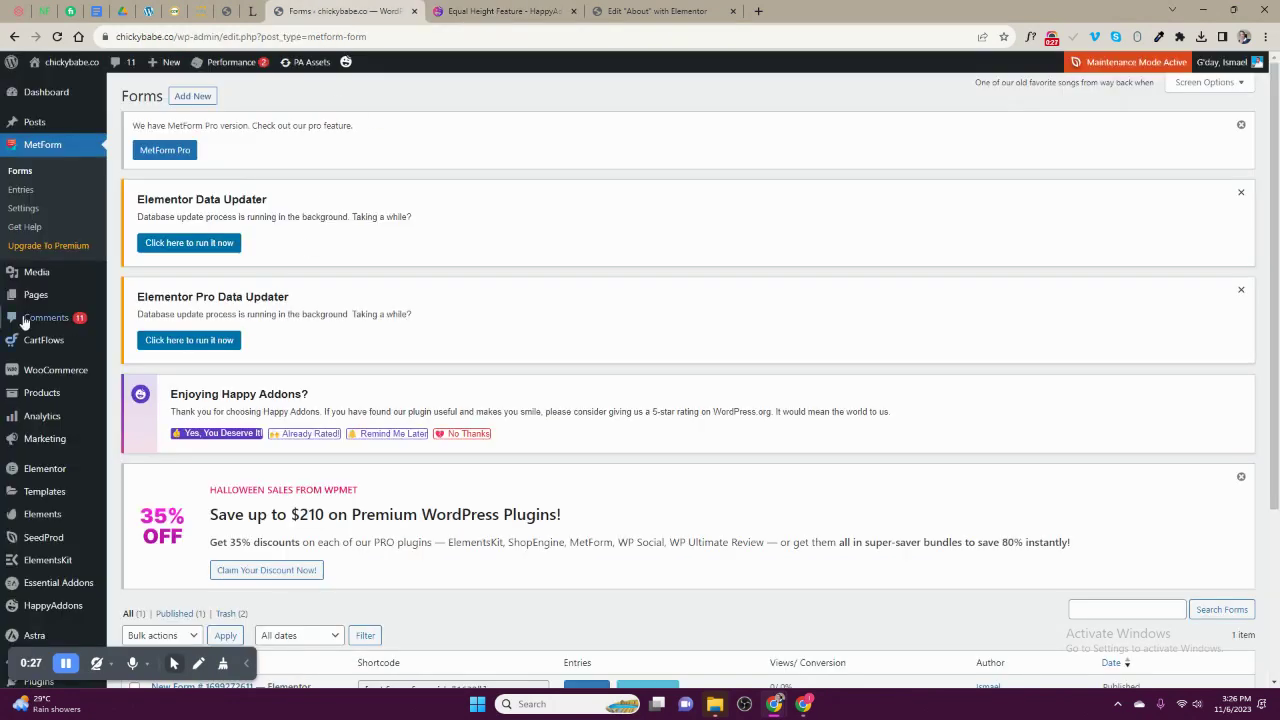
pyautogui.scroll(-3, 288, 345)
pyautogui.scroll(2, 104, 356)
pyautogui.scroll(-2, 104, 356)
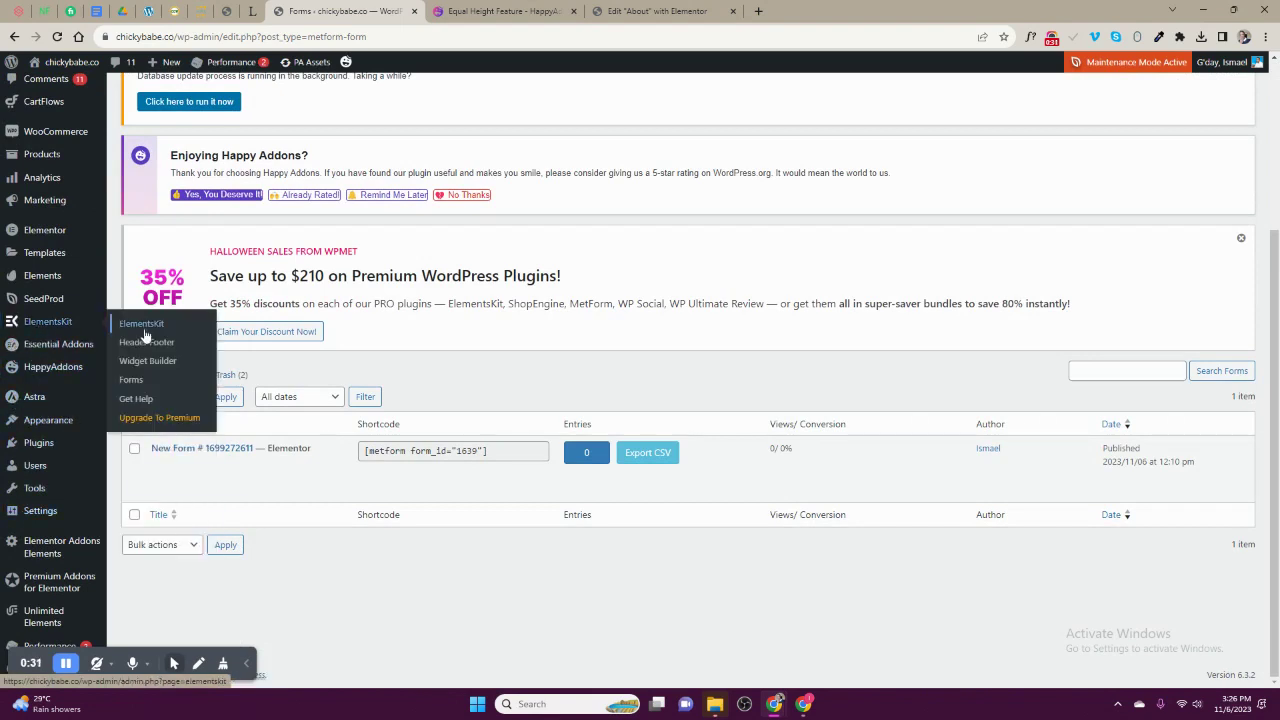
pyautogui.click(140, 342)
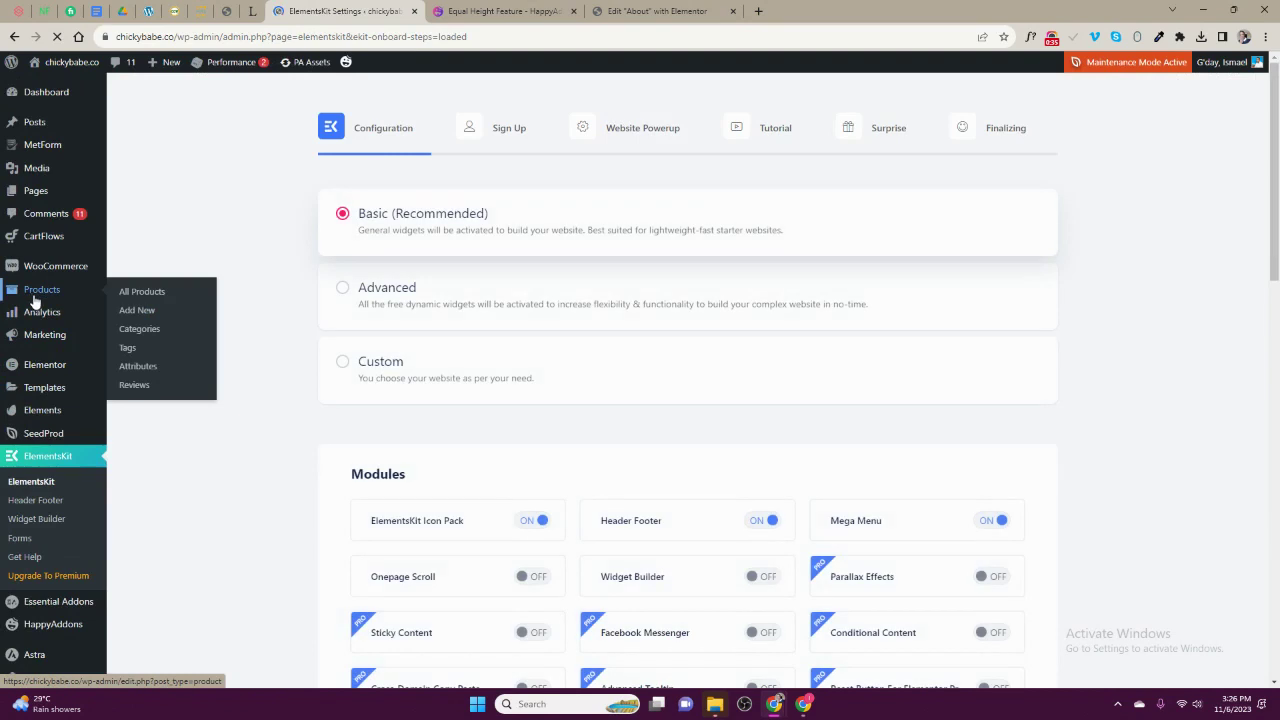
# Go to the Installed Plugins list from the Plugins menu.
pyautogui.scroll(-1, 43, 397)
pyautogui.scroll(1, 40, 380)
pyautogui.scroll(-3, 28, 298)
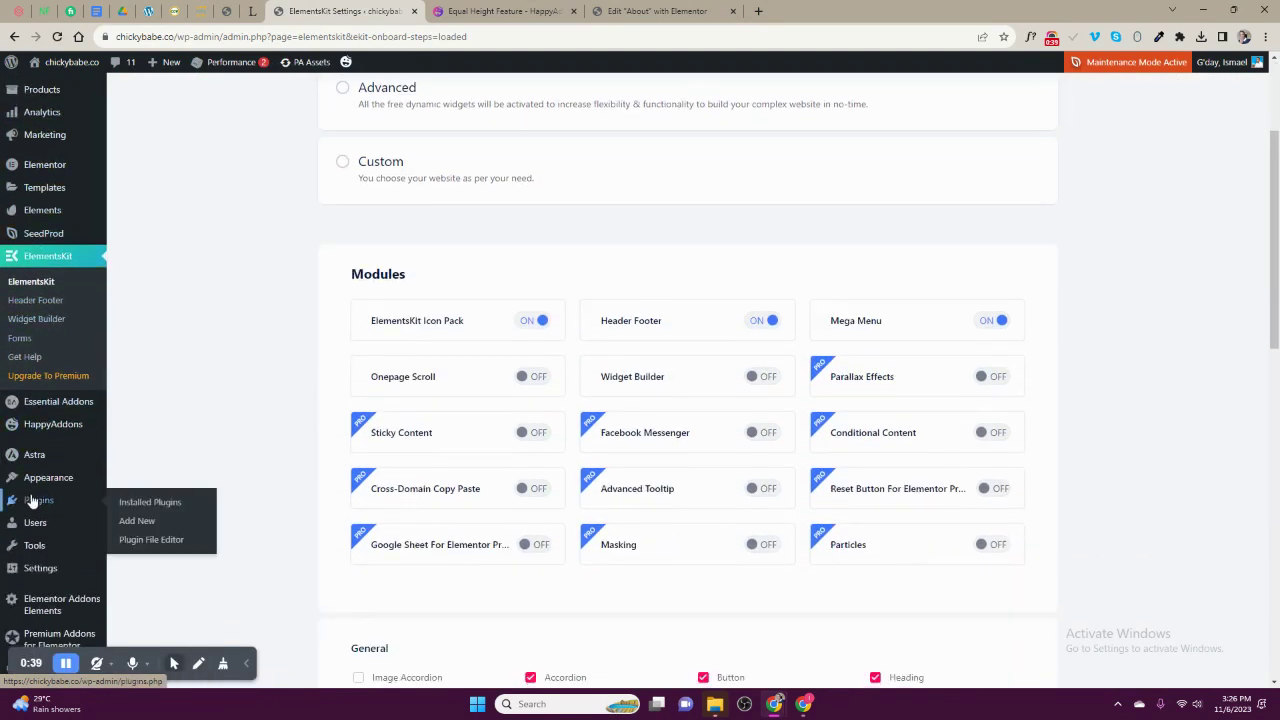
pyautogui.click(141, 506)
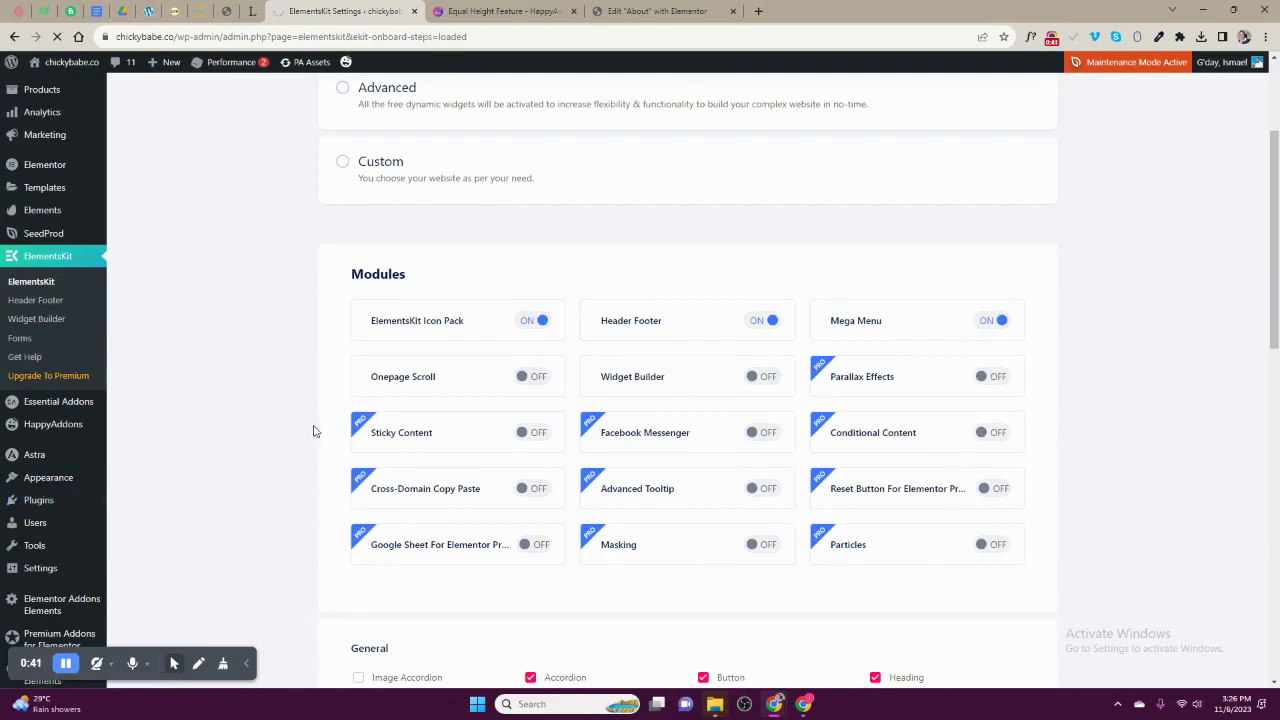
pyautogui.scroll(-3, 369, 411)
# Scroll the installed plugins list and select the ElementsKit Lite plugin name.
pyautogui.scroll(-3, 369, 411)
pyautogui.scroll(-2, 177, 408)
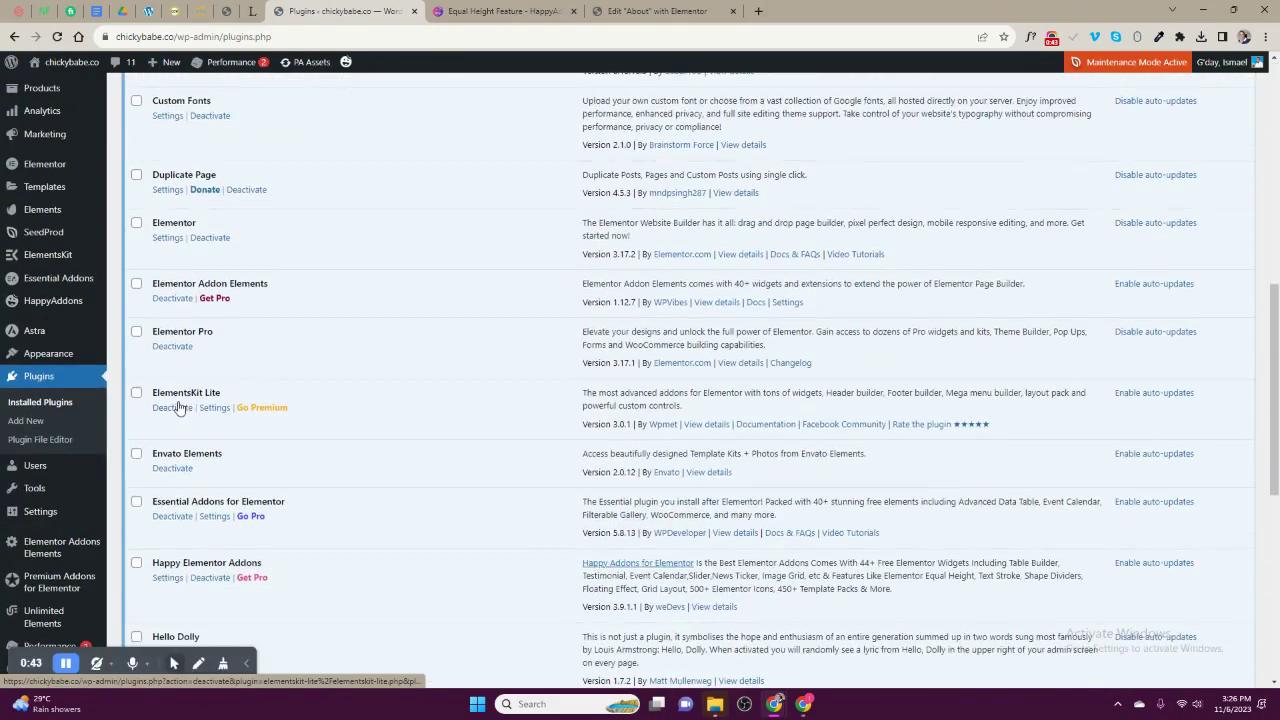
pyautogui.scroll(-3, 177, 408)
pyautogui.scroll(-2, 177, 401)
pyautogui.scroll(-2, 177, 405)
pyautogui.scroll(2, 177, 405)
pyautogui.scroll(4, 180, 400)
pyautogui.moveTo(173, 379); pyautogui.dragTo(228, 388)
pyautogui.tripleClick(183, 379)
# Go to the Add Plugins page via Add New.
pyautogui.scroll(5, 329, 303)
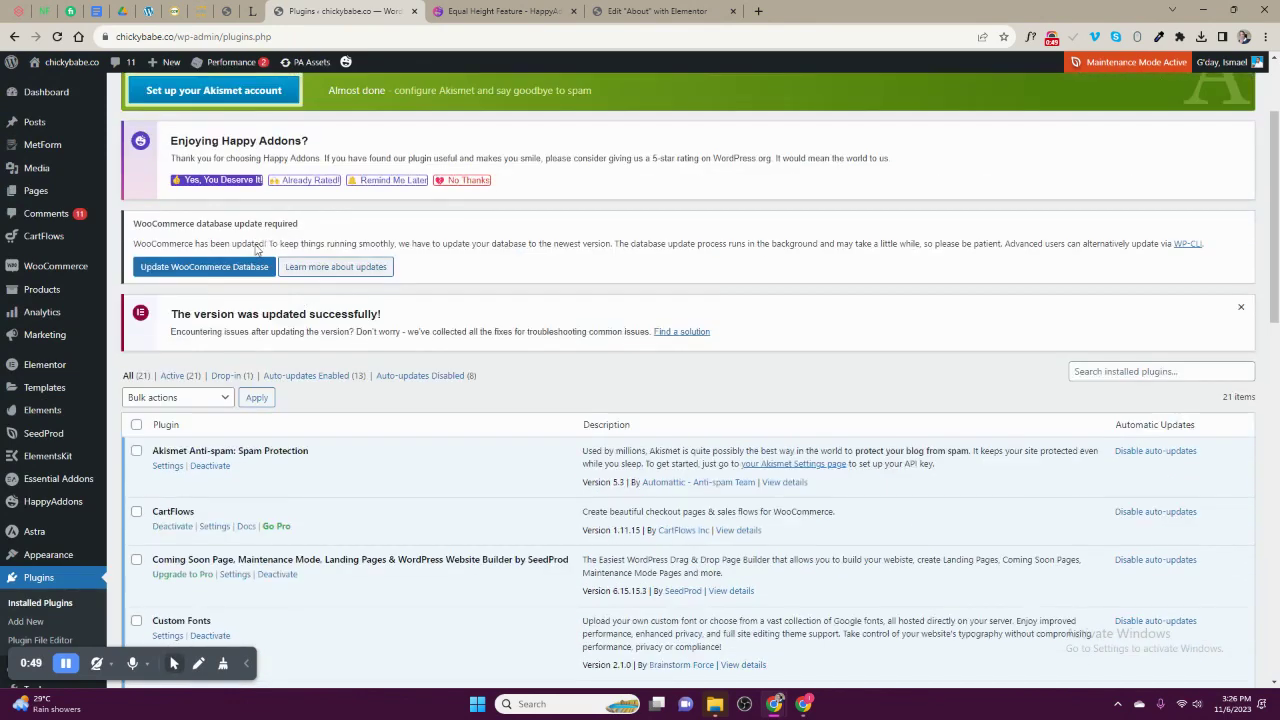
pyautogui.scroll(2, 232, 262)
pyautogui.click(204, 133)
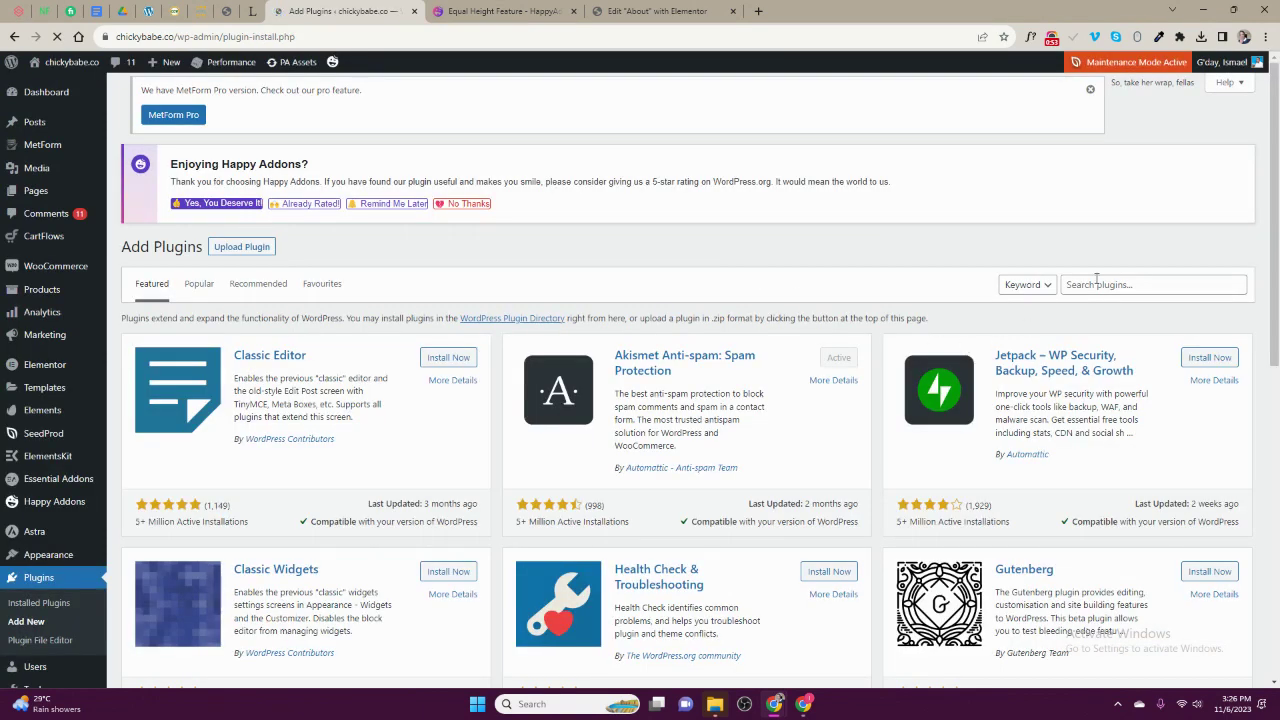
# Search the plugin directory for 'elementskit' and view the results.
pyautogui.click(1095, 287)
pyautogui.write('elem')
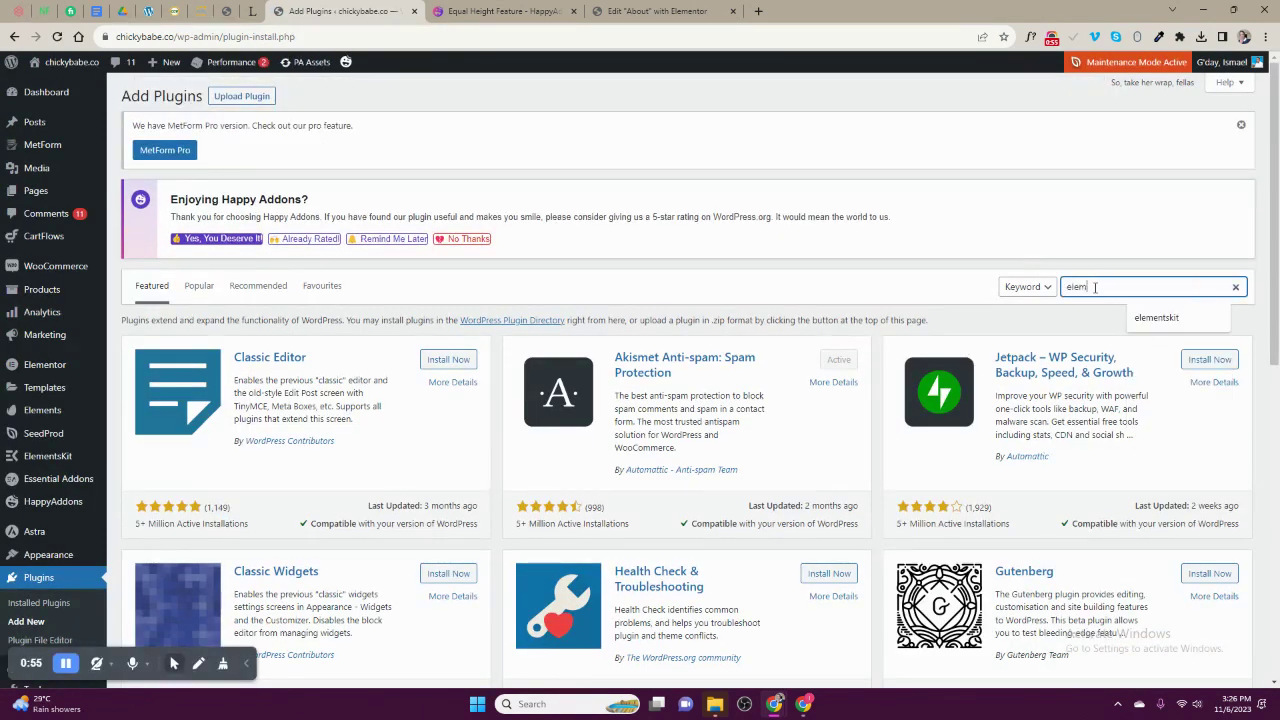
pyautogui.write('entskit')
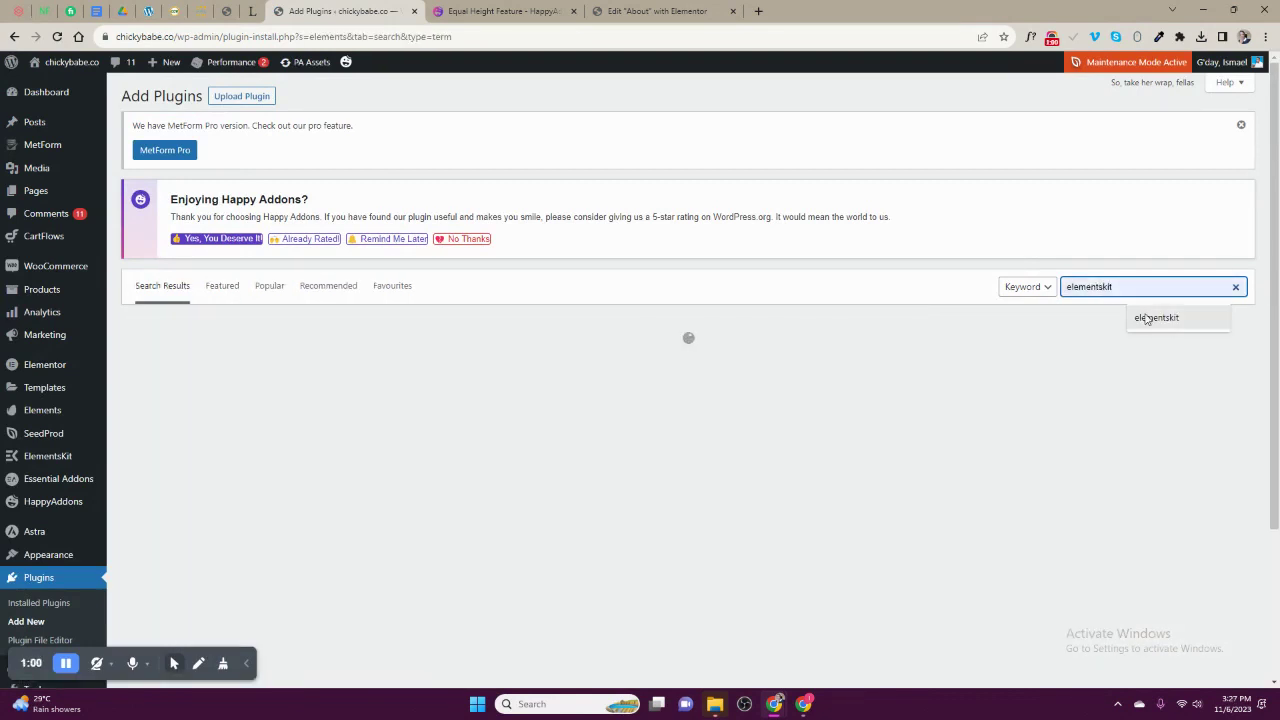
pyautogui.click(1140, 317)
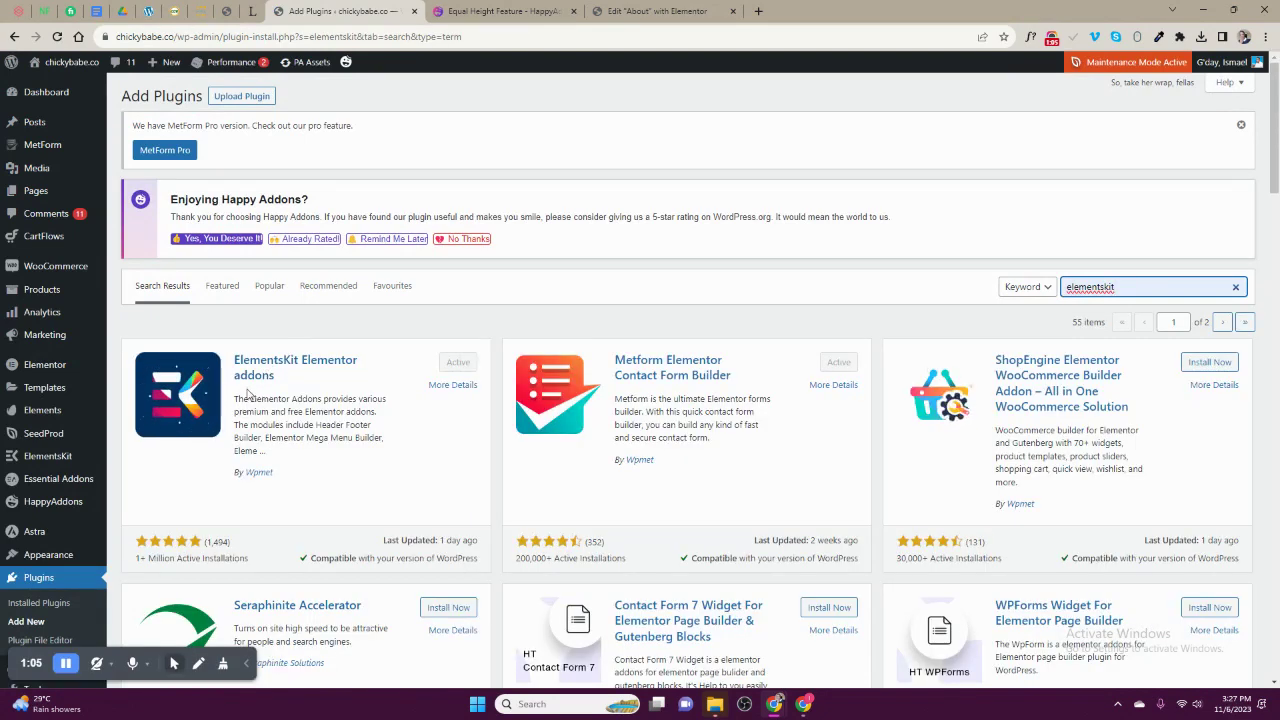
pyautogui.click(247, 663)
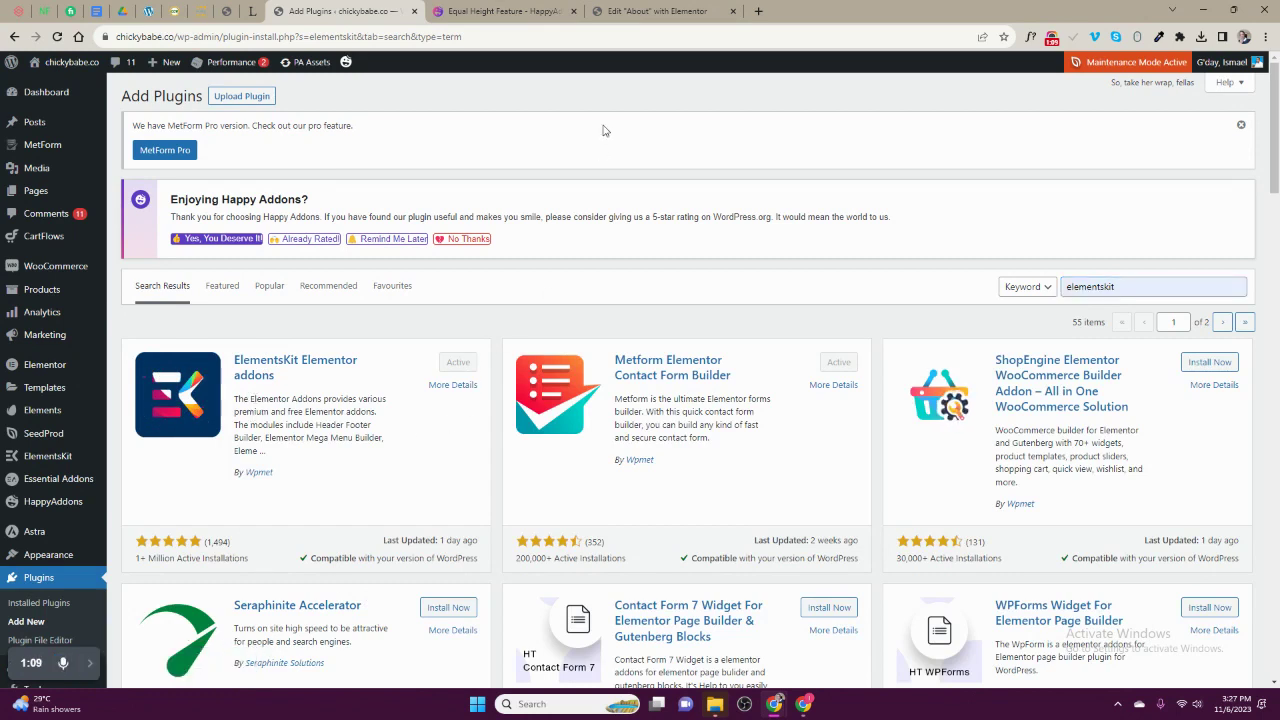
# Return to the About page's Elementor editor and reload it to load the add-on libraries.
pyautogui.click(650, 11)
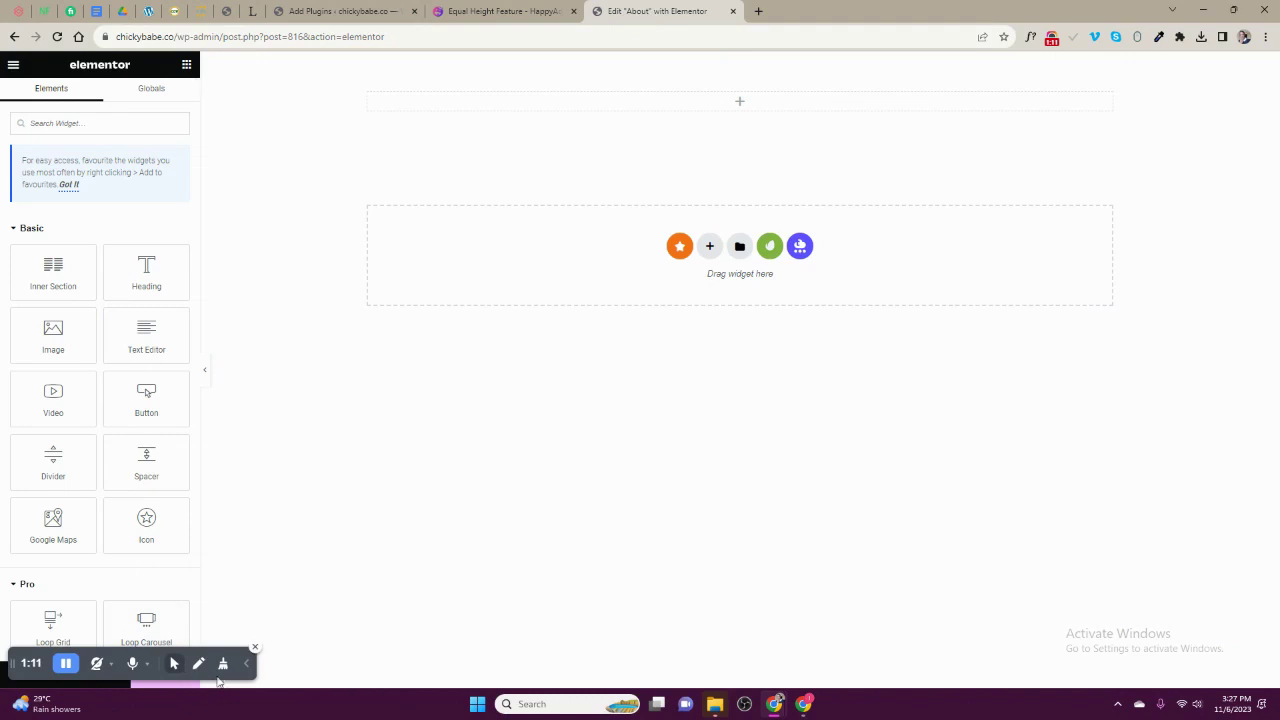
pyautogui.click(246, 664)
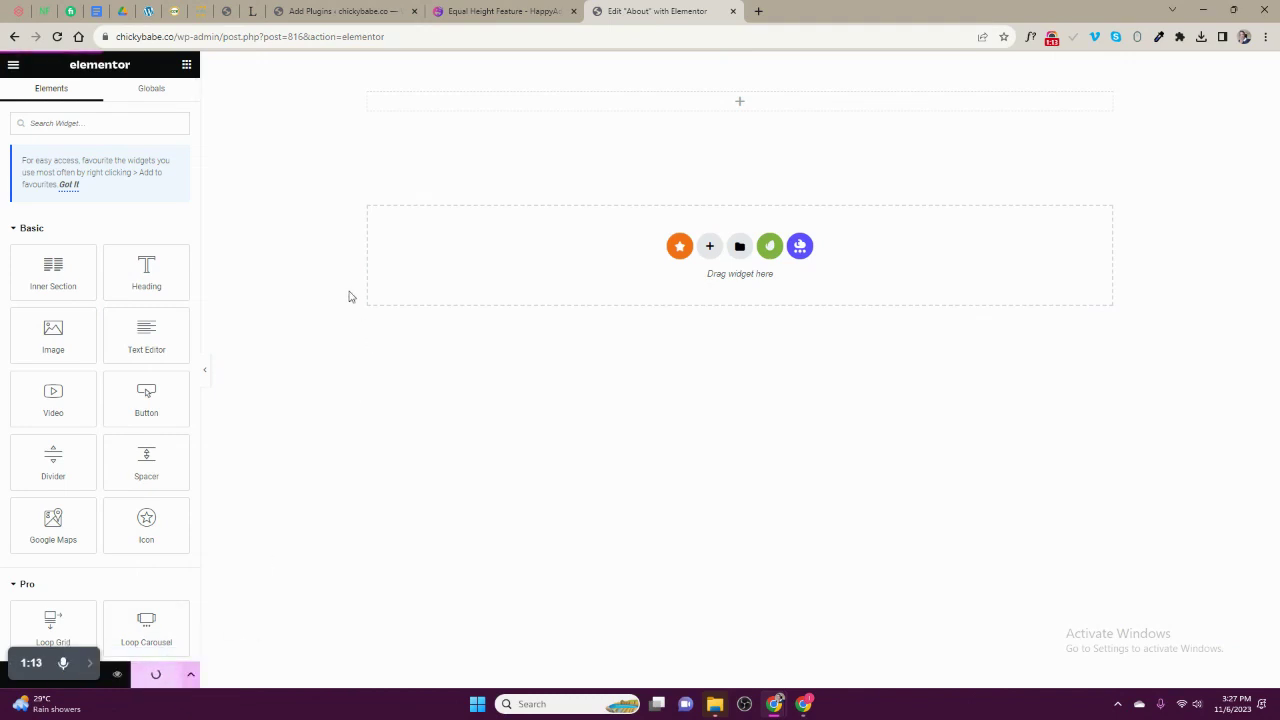
pyautogui.click(57, 36)
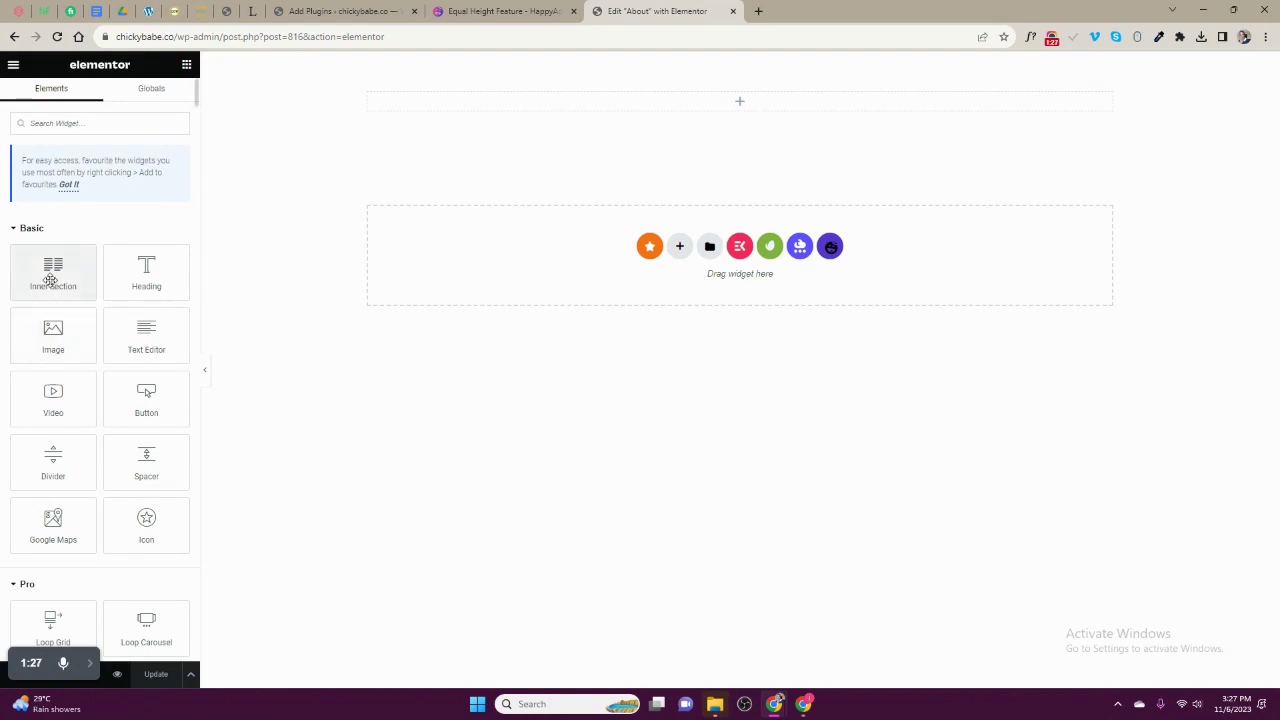
# Add a two-column Inner Section at the top and place a Happy Card widget in its left column.
pyautogui.moveTo(53, 268); pyautogui.dragTo(549, 124)
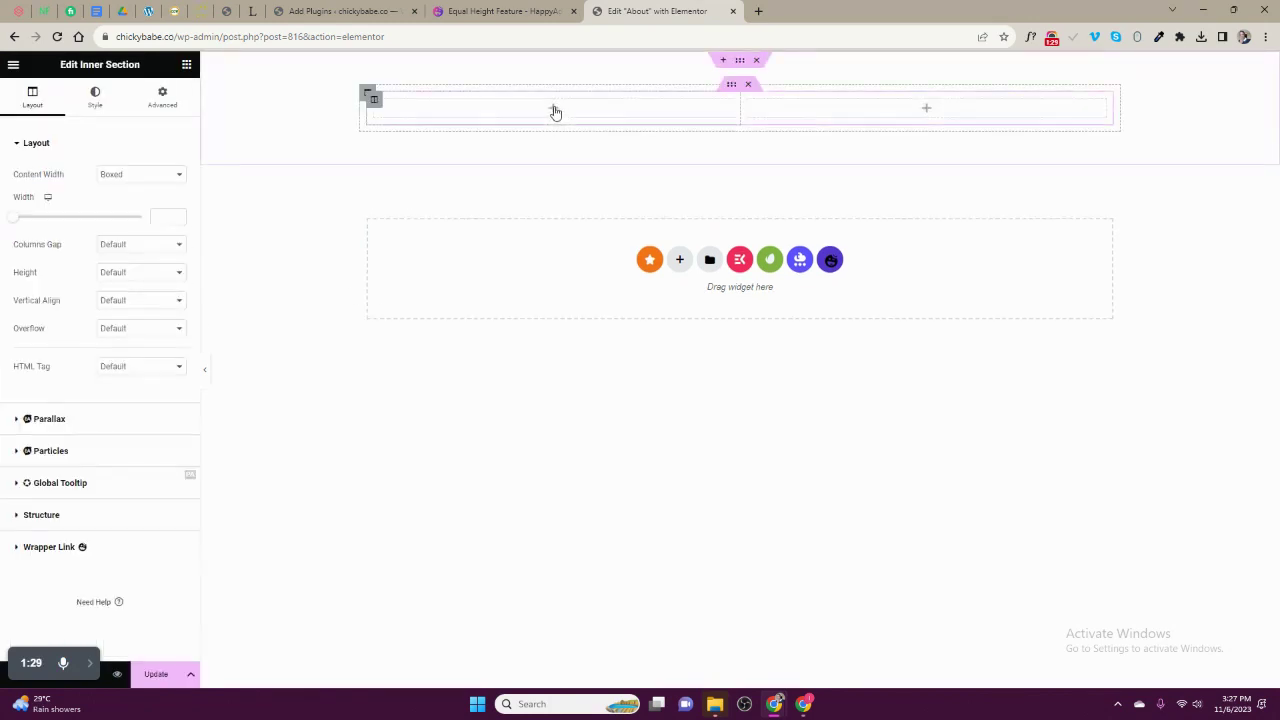
pyautogui.write('c')
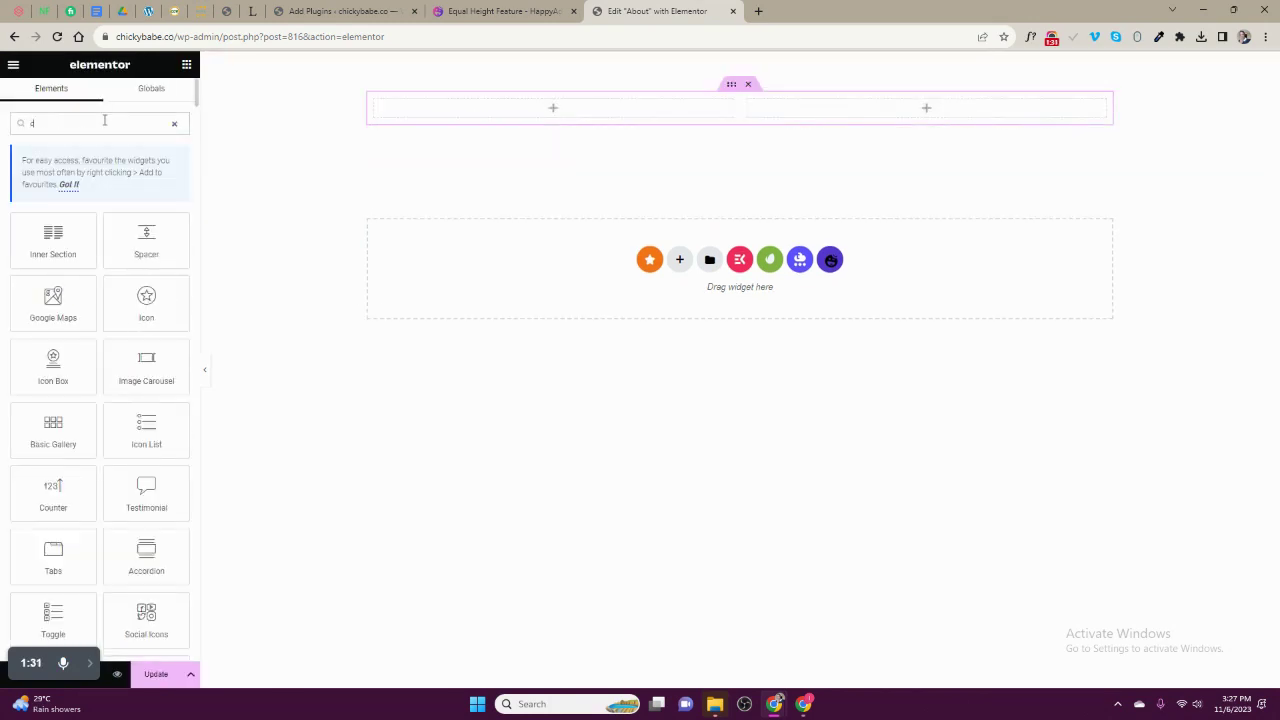
pyautogui.write('ard')
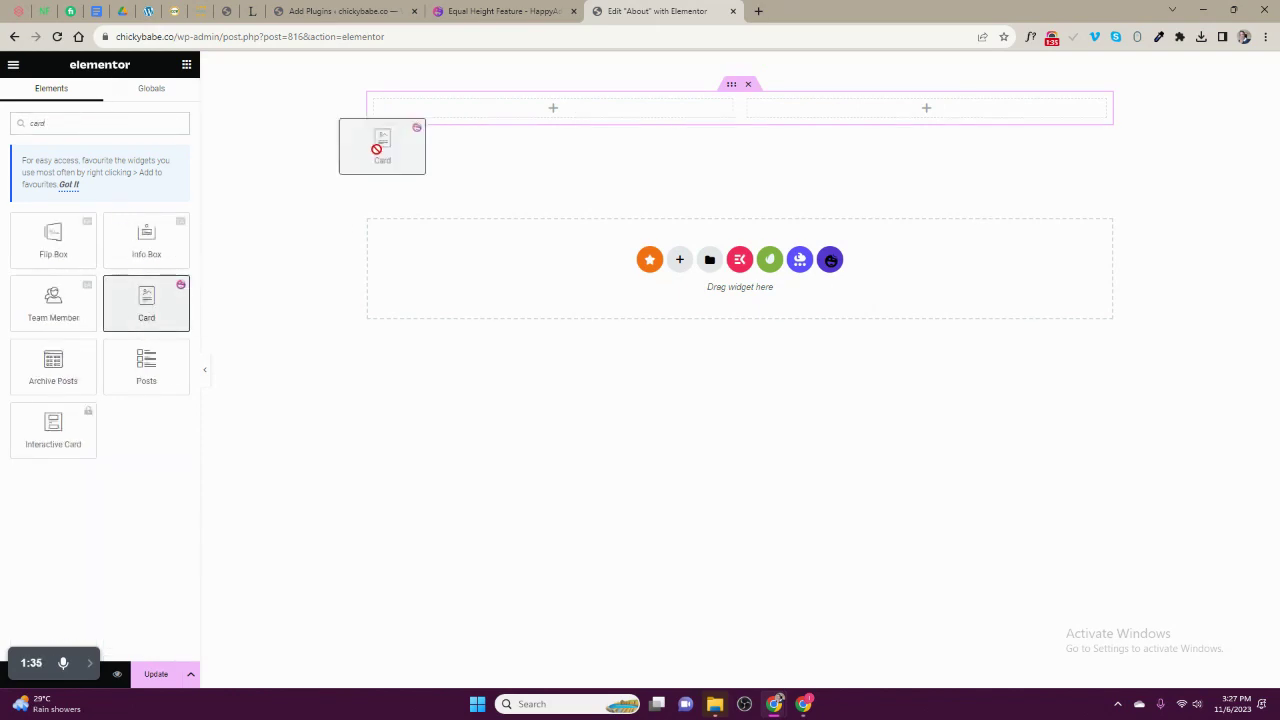
pyautogui.moveTo(141, 307); pyautogui.dragTo(449, 111)
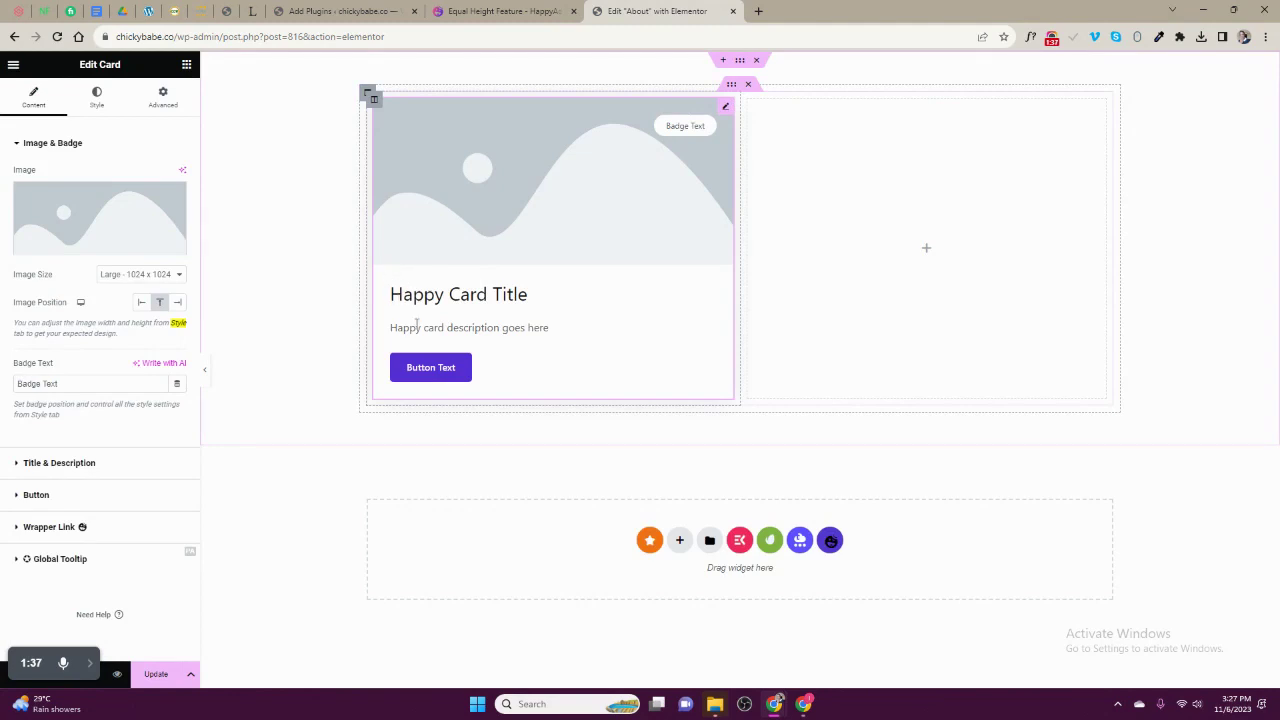
# Duplicate the card column twice and delete the empty fourth column.
pyautogui.rightClick(374, 99)
pyautogui.click(400, 129)
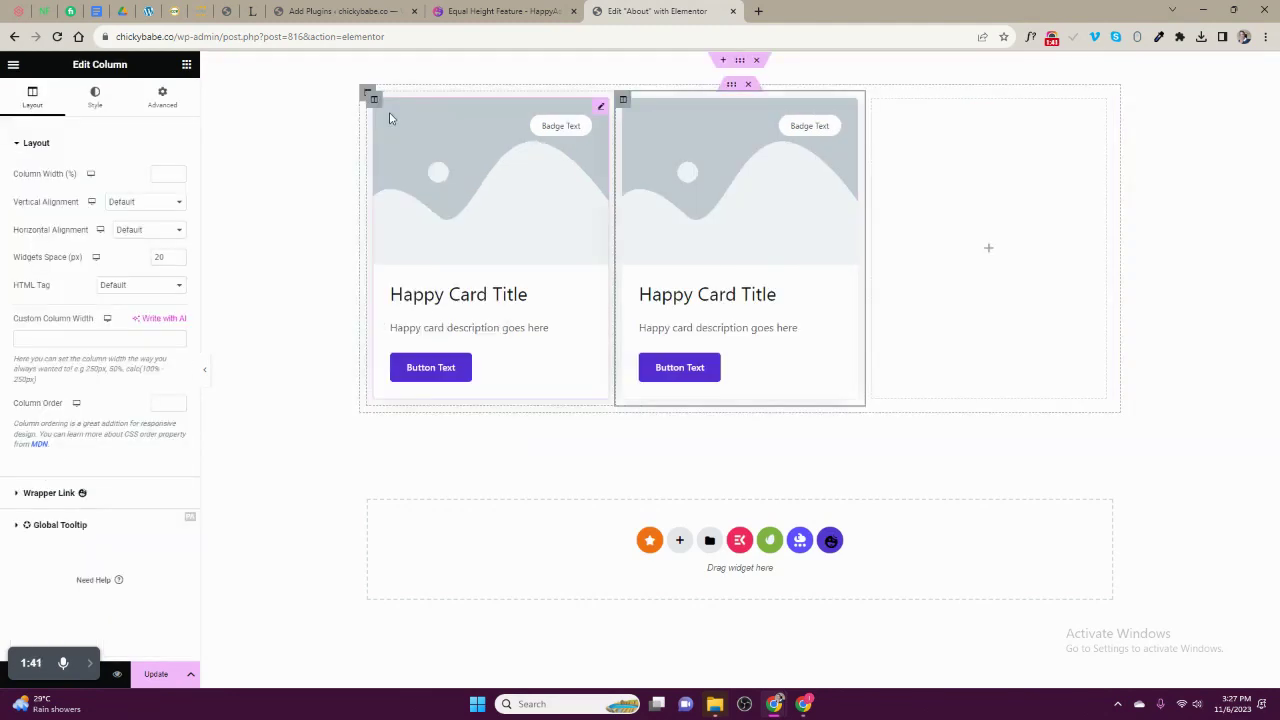
pyautogui.rightClick(623, 99)
pyautogui.click(640, 130)
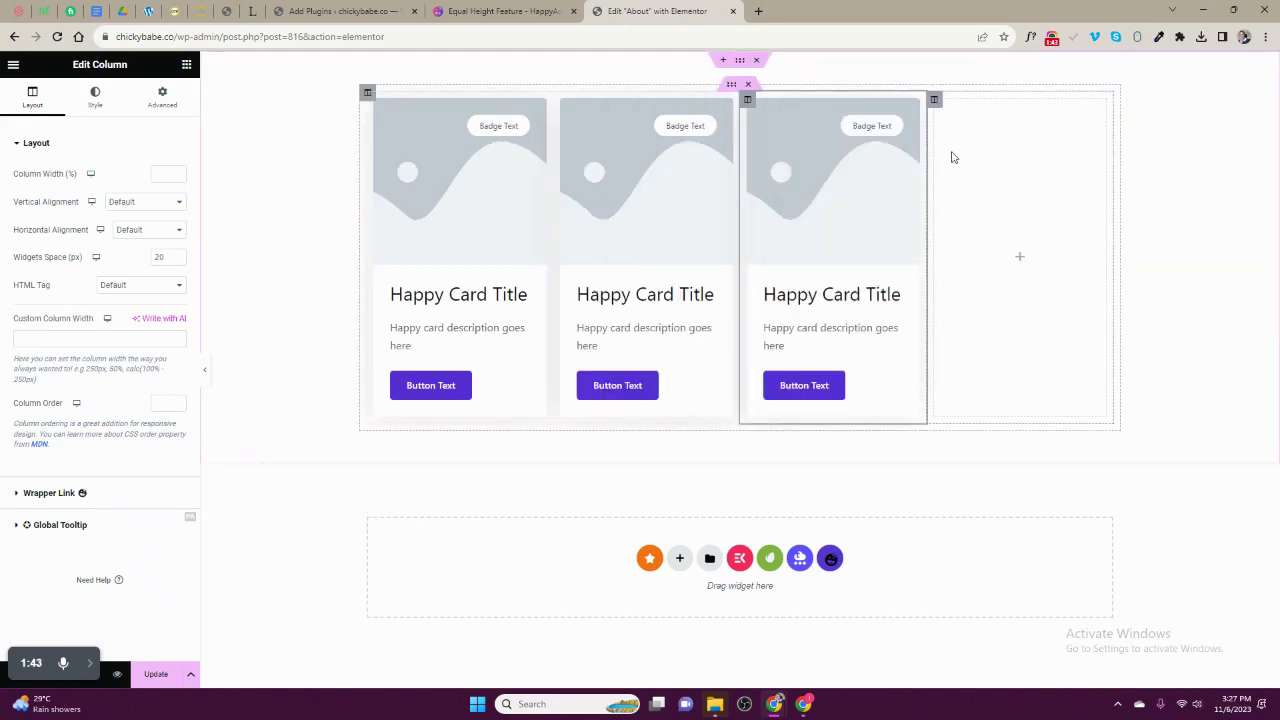
pyautogui.rightClick(934, 100)
pyautogui.click(970, 342)
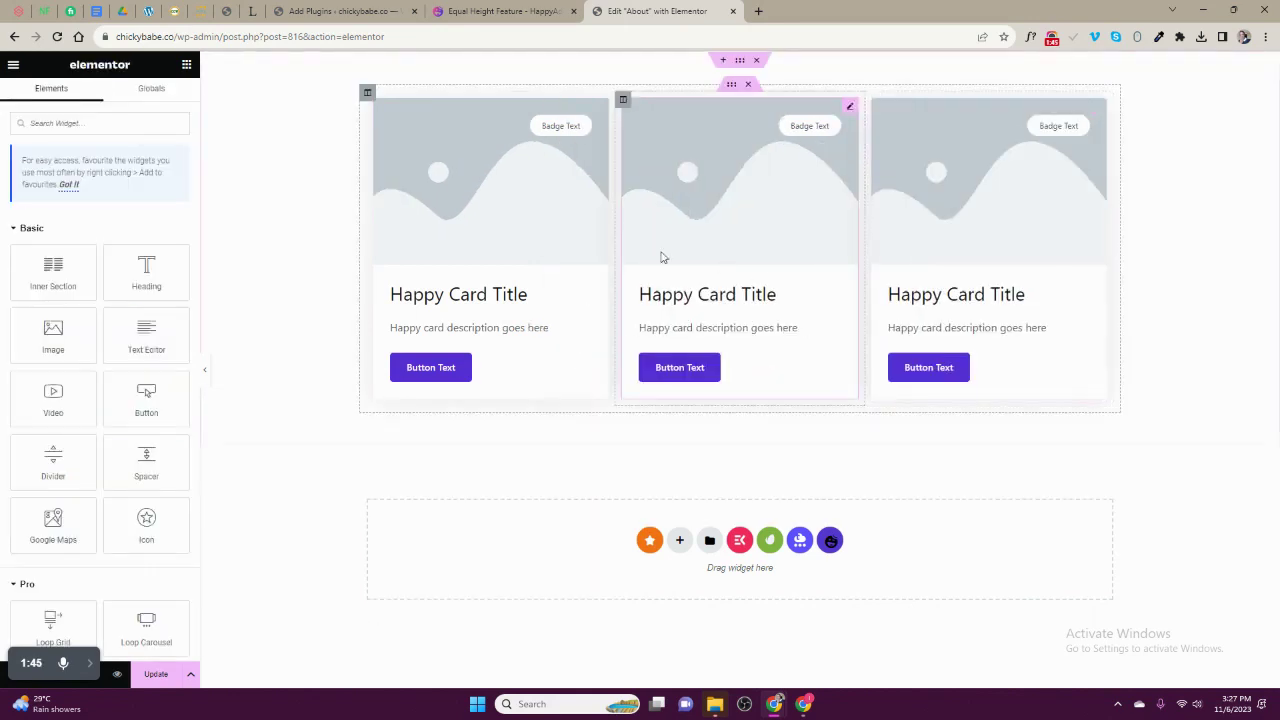
pyautogui.click(530, 189)
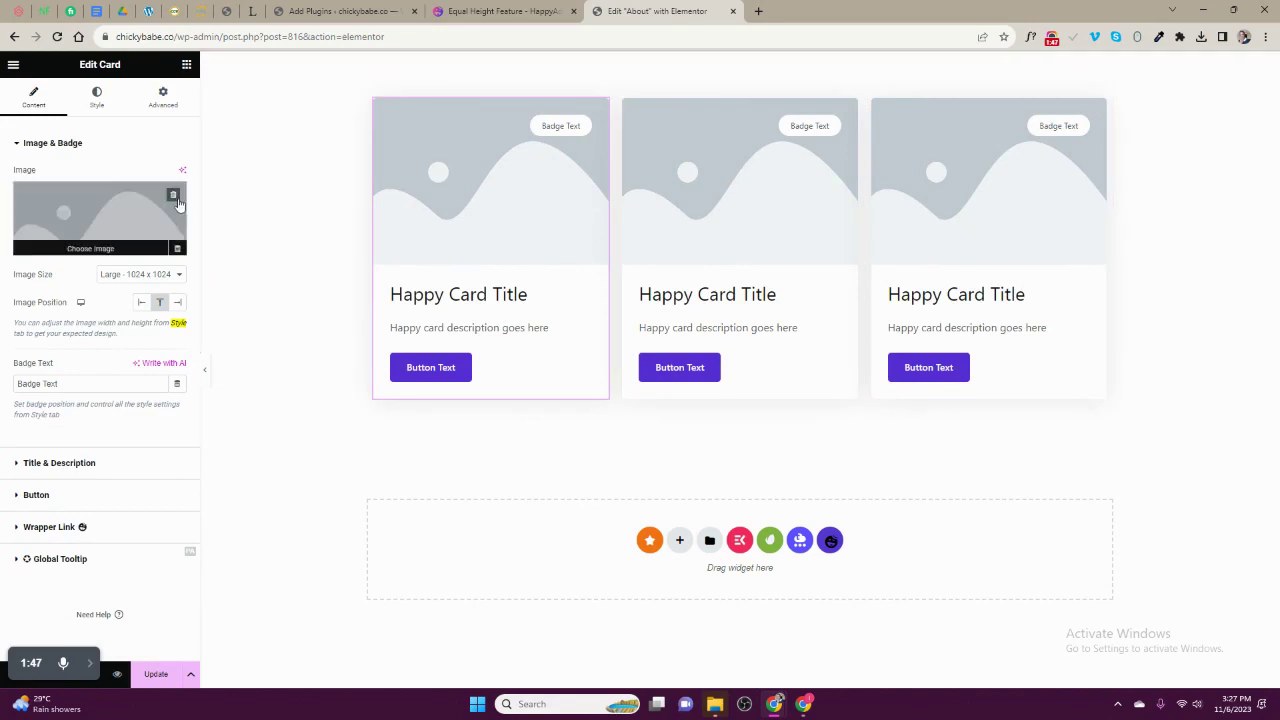
# Replace the first card's placeholder with the woman's photo.
pyautogui.click(174, 206)
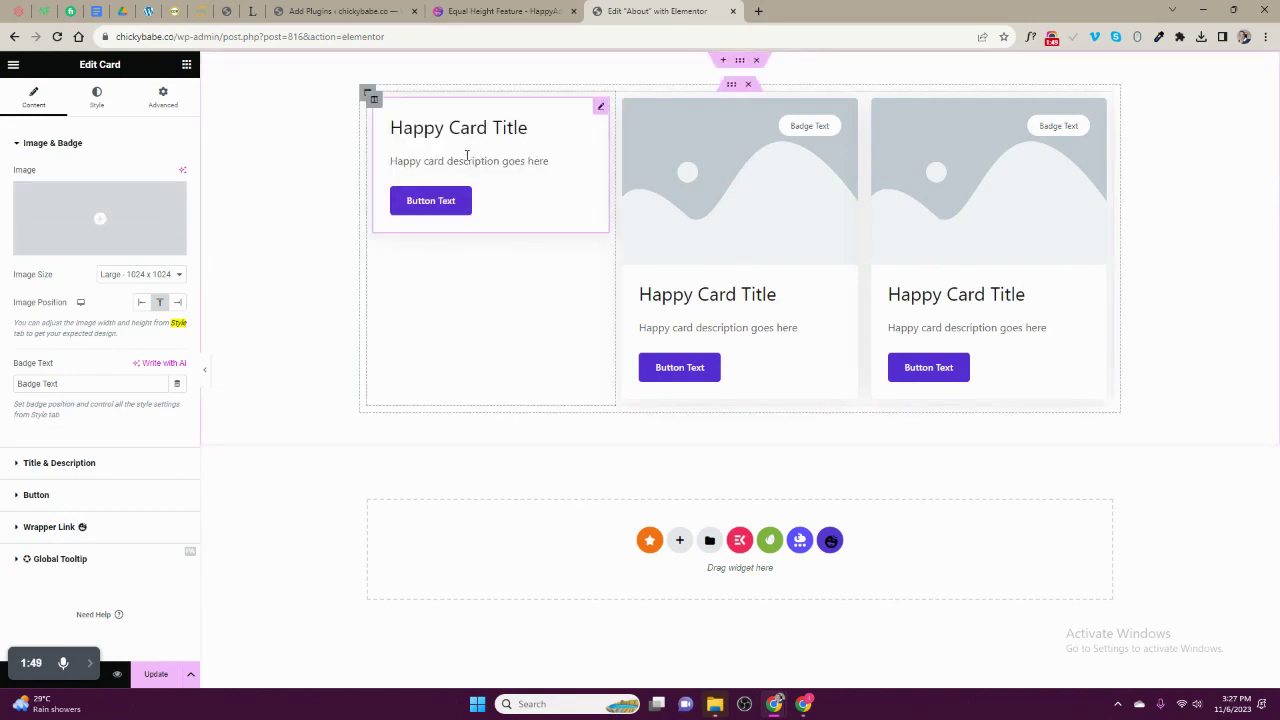
pyautogui.click(100, 218)
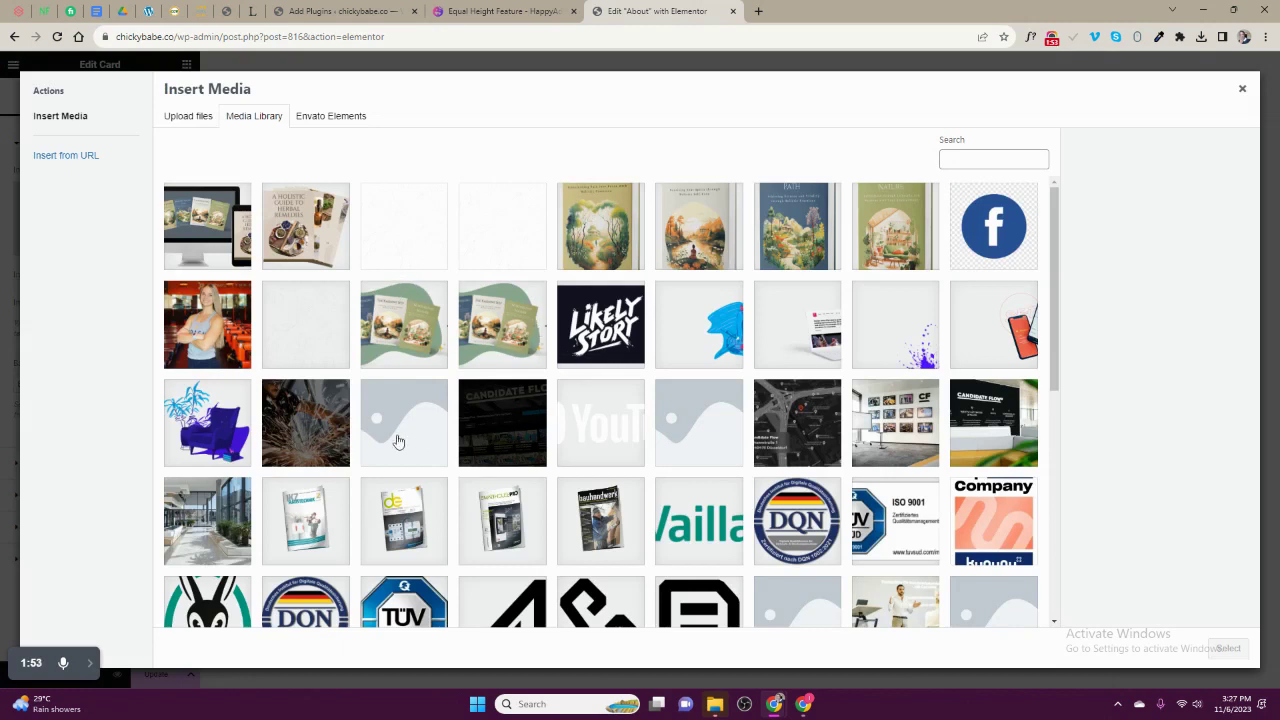
pyautogui.click(207, 338)
pyautogui.click(1228, 648)
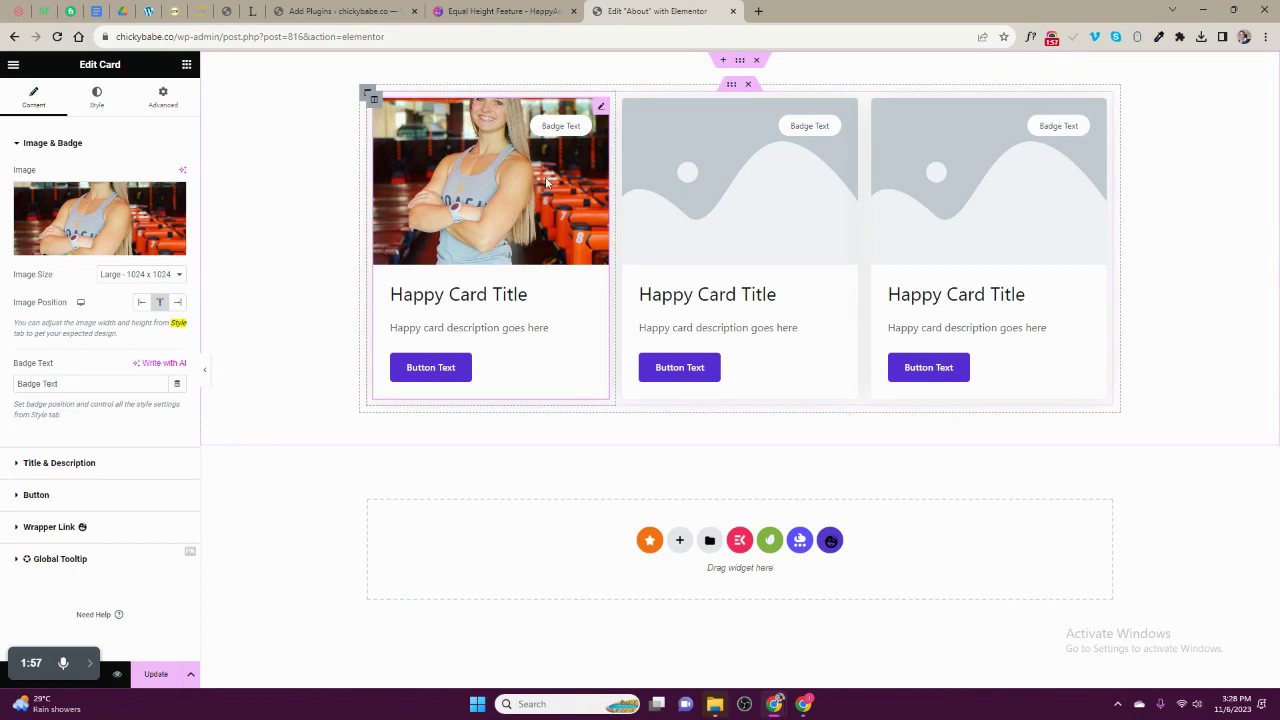
# Set the second card's image to the city map.
pyautogui.click(709, 171)
pyautogui.click(134, 234)
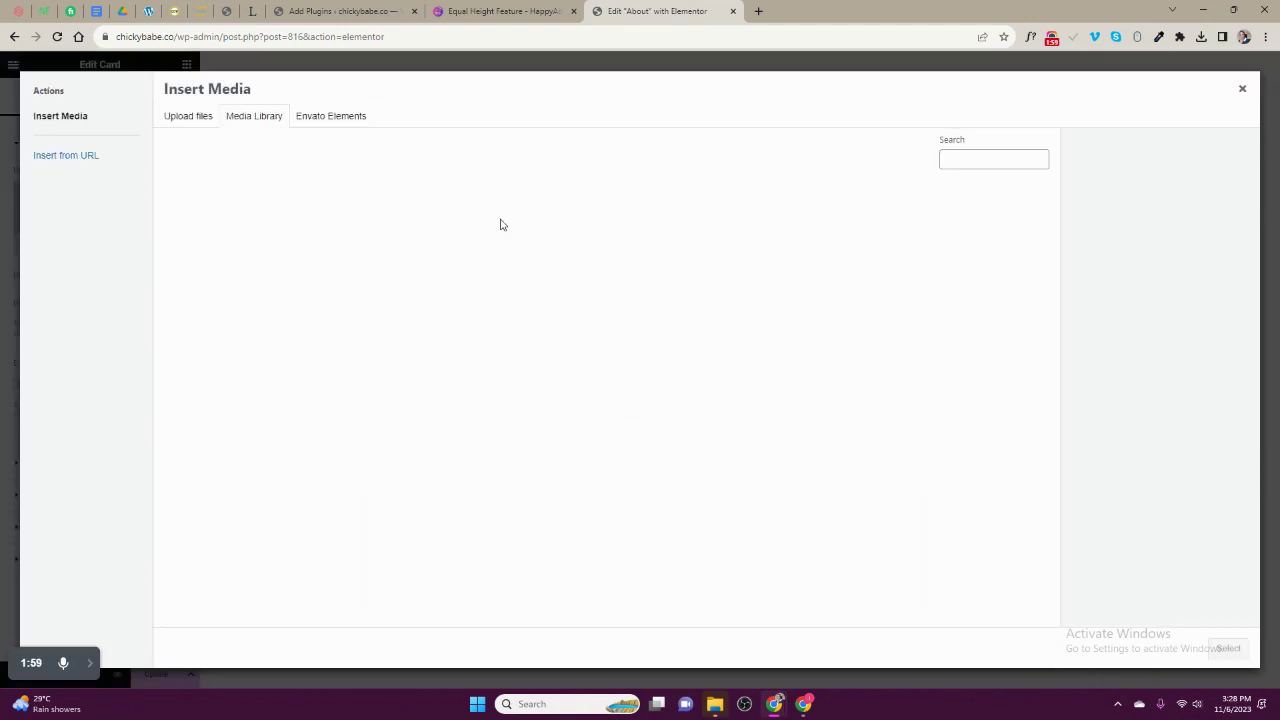
pyautogui.click(812, 463)
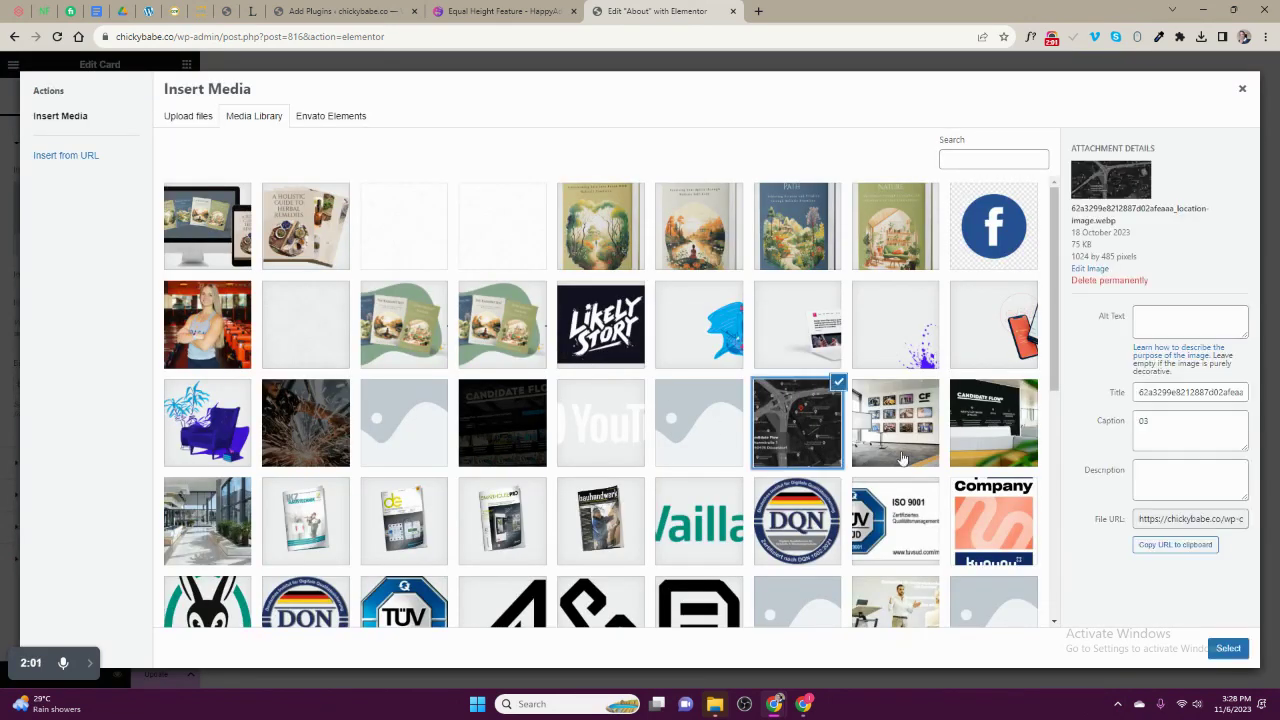
pyautogui.click(1227, 648)
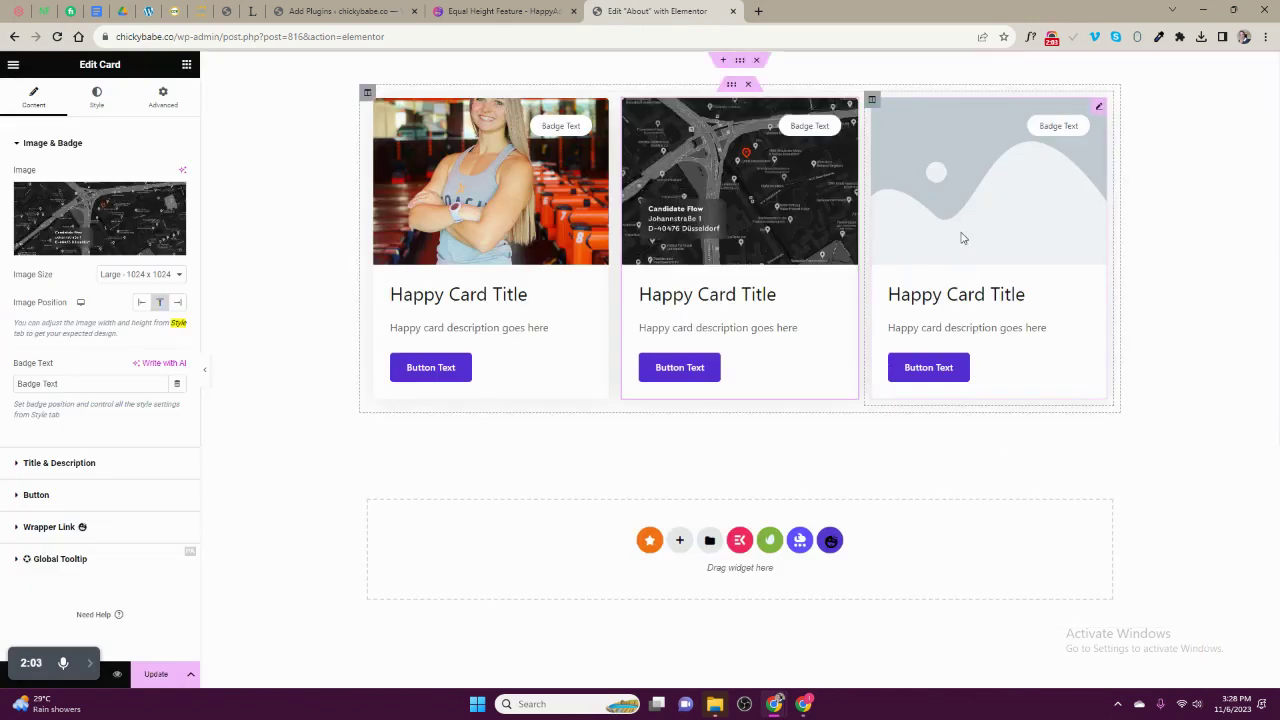
# Set the third card's image to the office interior.
pyautogui.click(1000, 205)
pyautogui.click(120, 212)
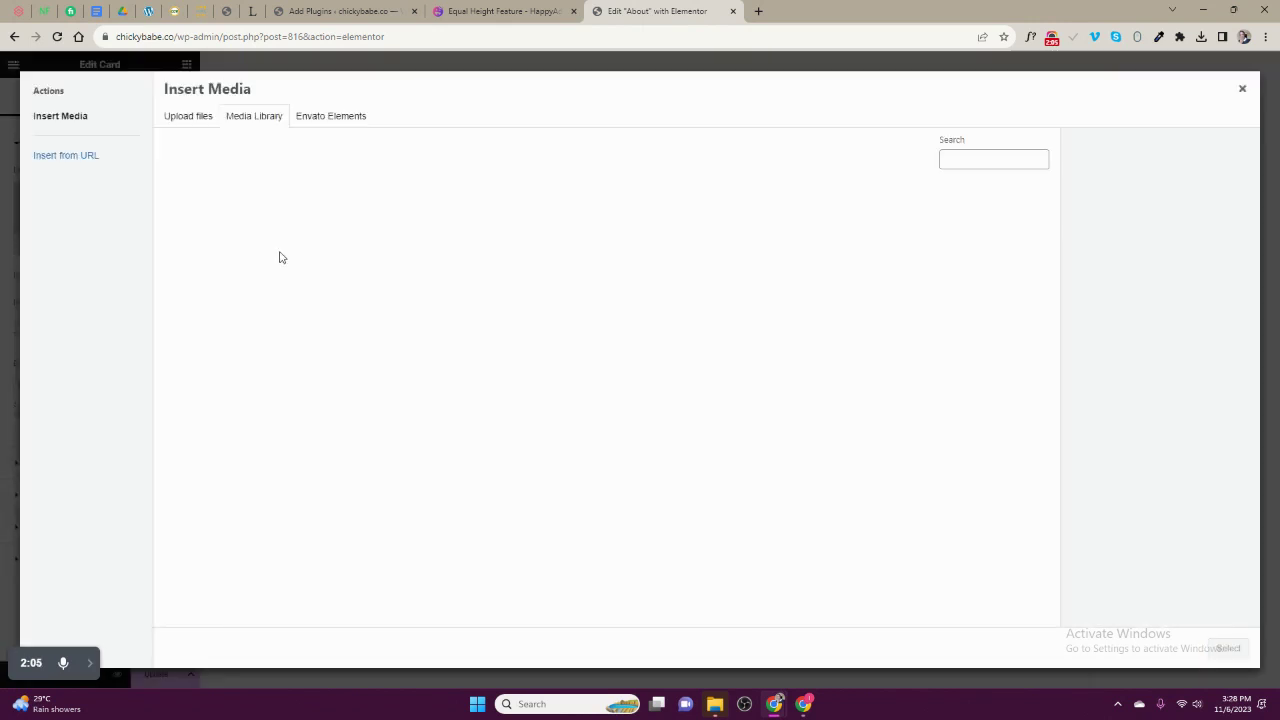
pyautogui.click(305, 450)
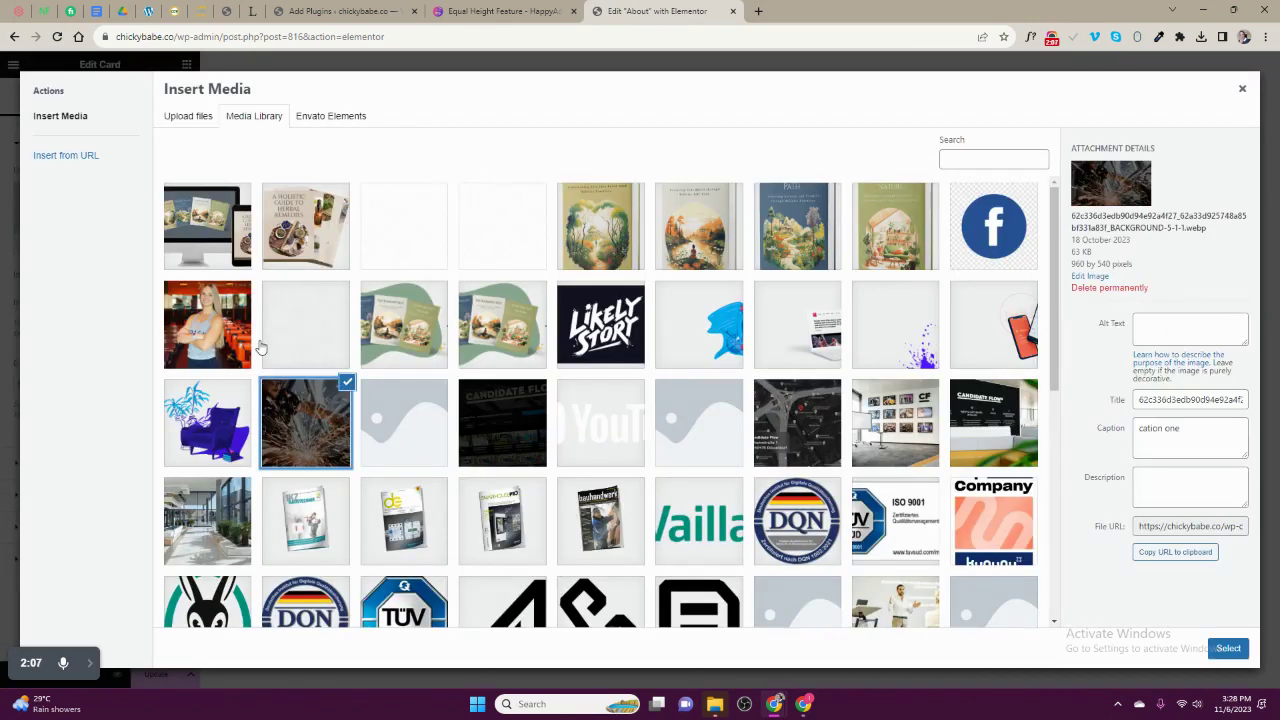
pyautogui.scroll(-2, 260, 346)
pyautogui.click(215, 325)
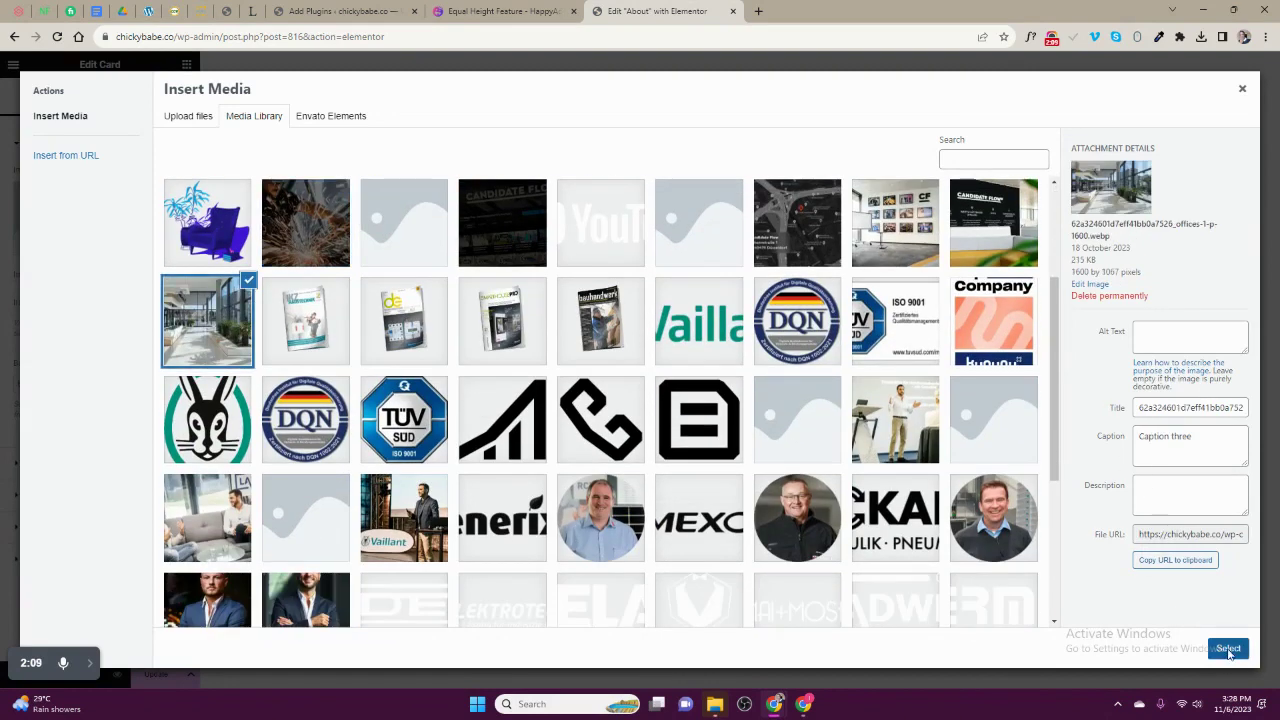
pyautogui.click(1228, 648)
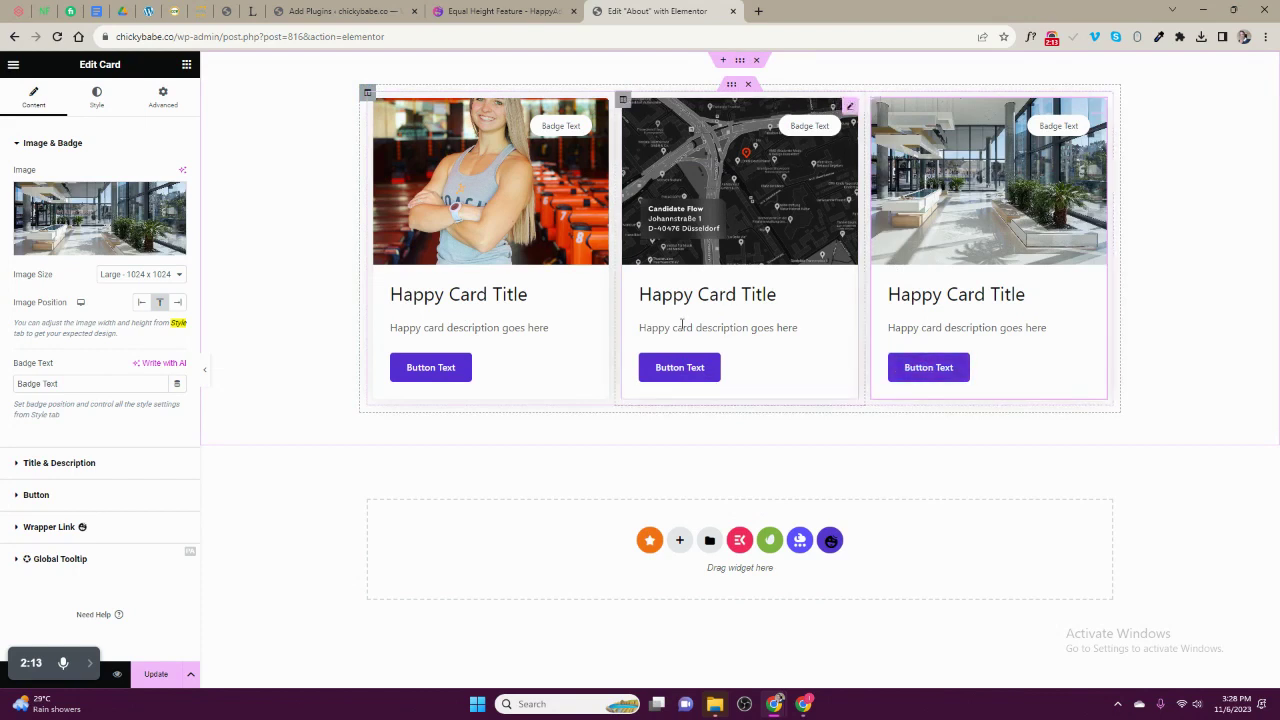
# Copy the opening lines of the 'What is Lorem Ipsum?' paragraph from lipsum.com.
pyautogui.click(533, 327)
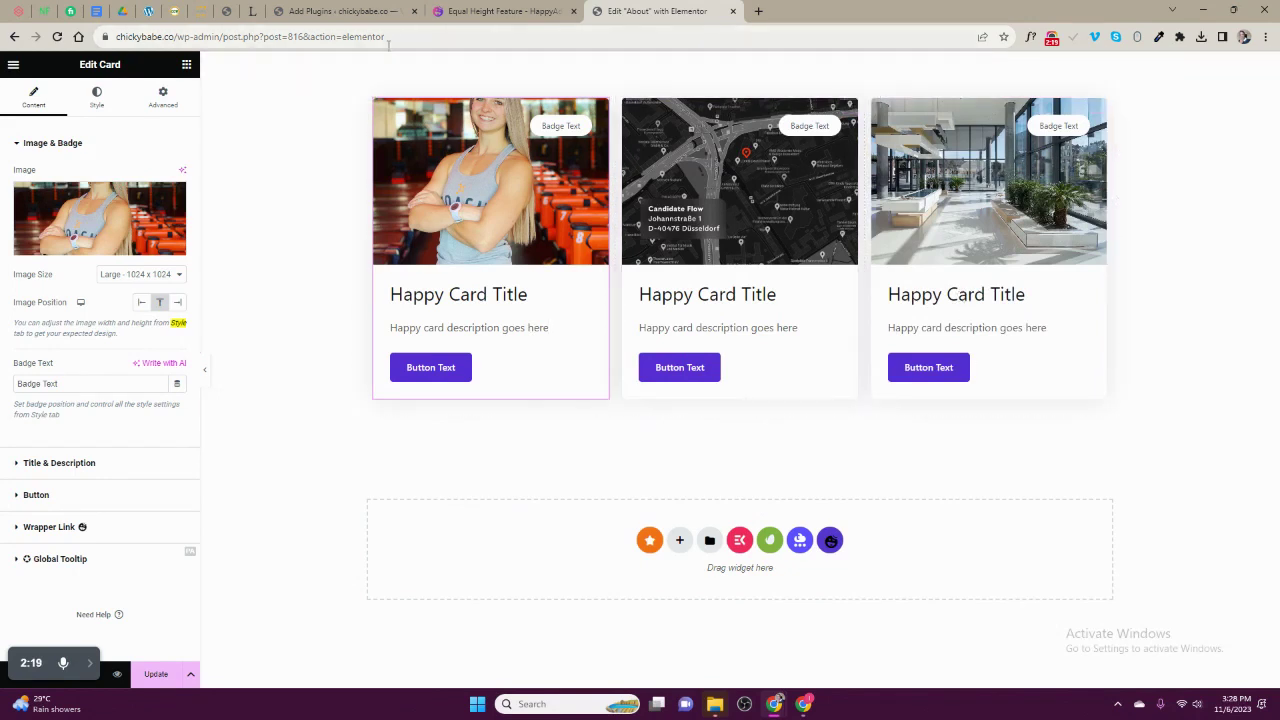
pyautogui.click(252, 11)
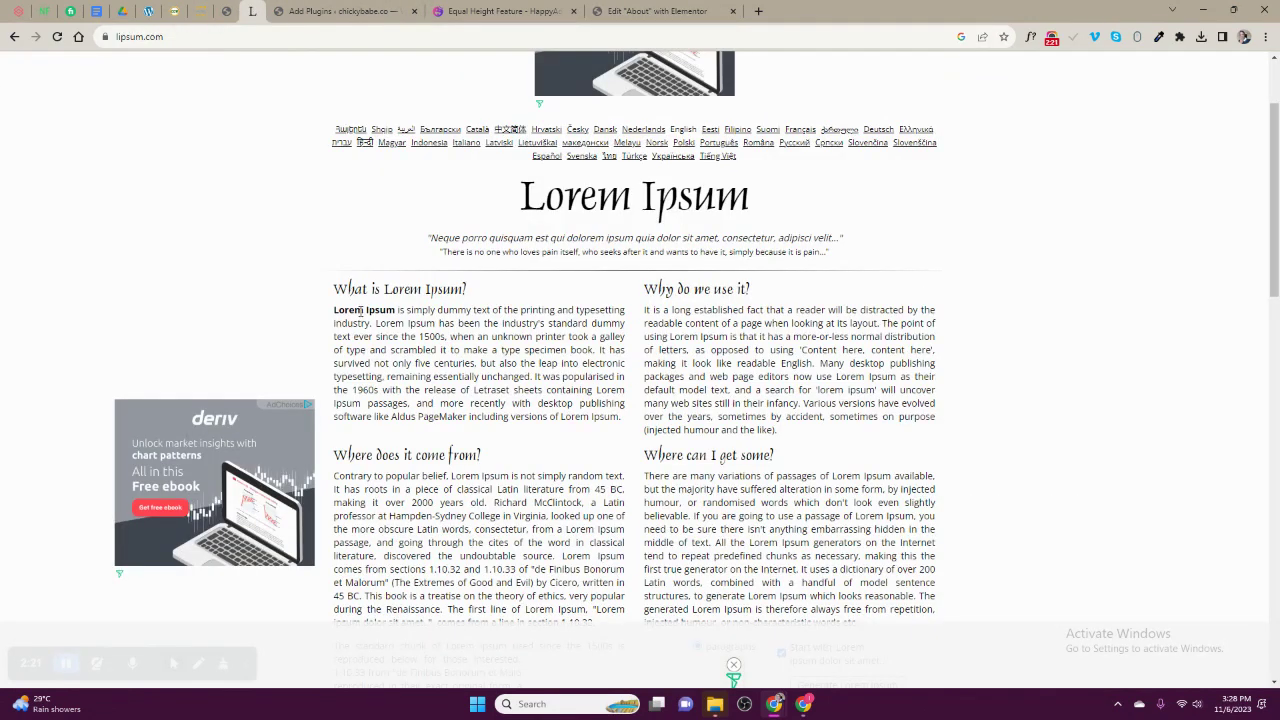
pyautogui.moveTo(336, 310)
pyautogui.mouseDown()
pyautogui.moveTo(441, 353)
pyautogui.moveTo(497, 352)
pyautogui.mouseUp()
pyautogui.hotkey('ctrl', 'c')
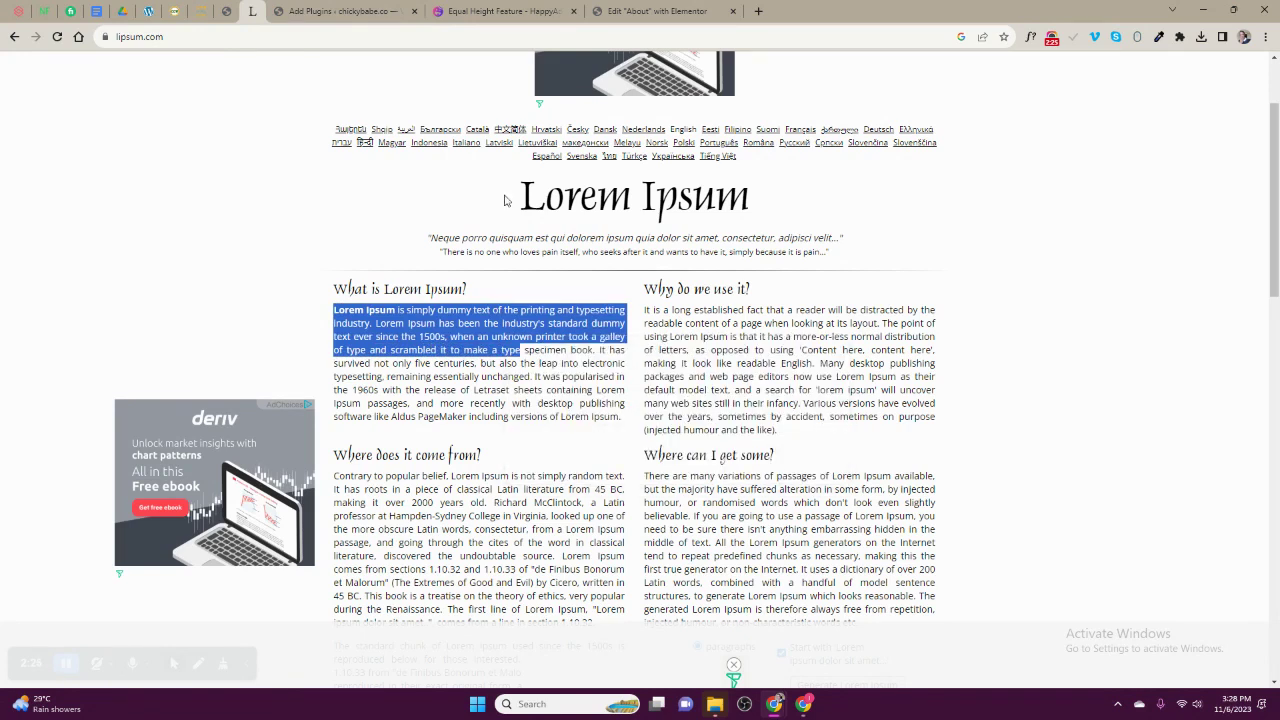
pyautogui.click(498, 11)
# Replace the first card's description with the copied Lorem Ipsum text.
pyautogui.click(622, 11)
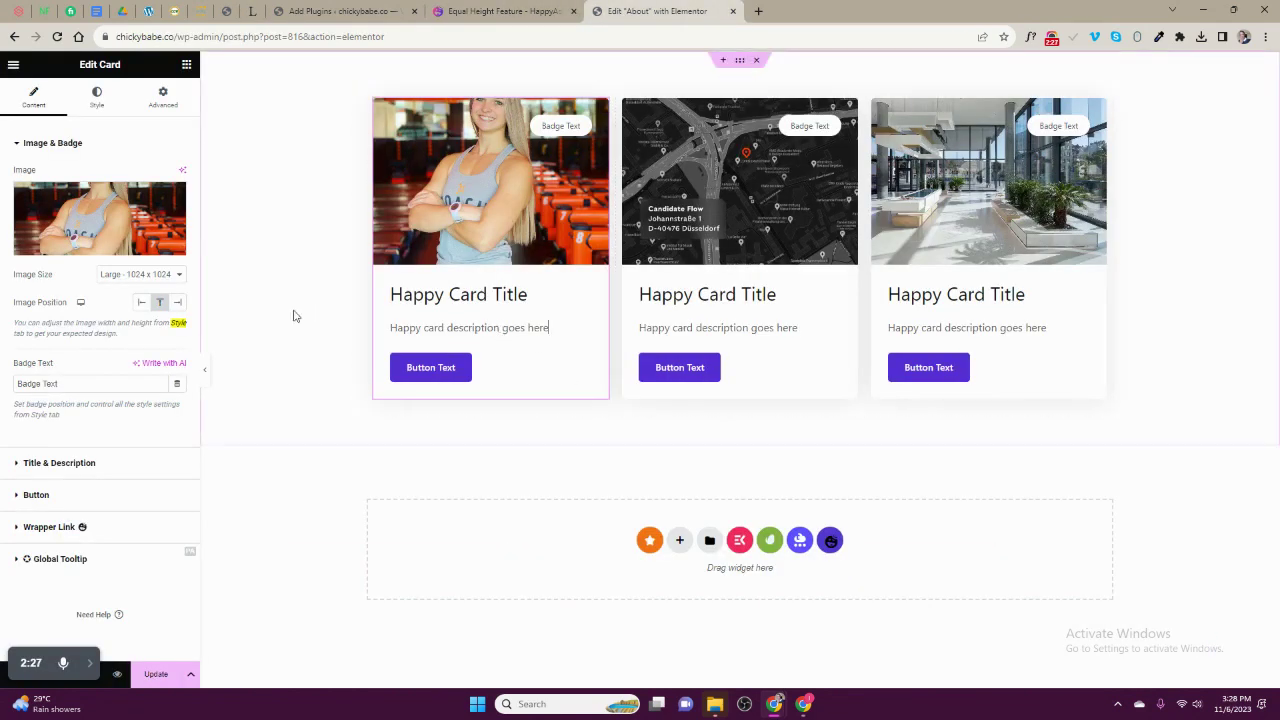
pyautogui.click(57, 464)
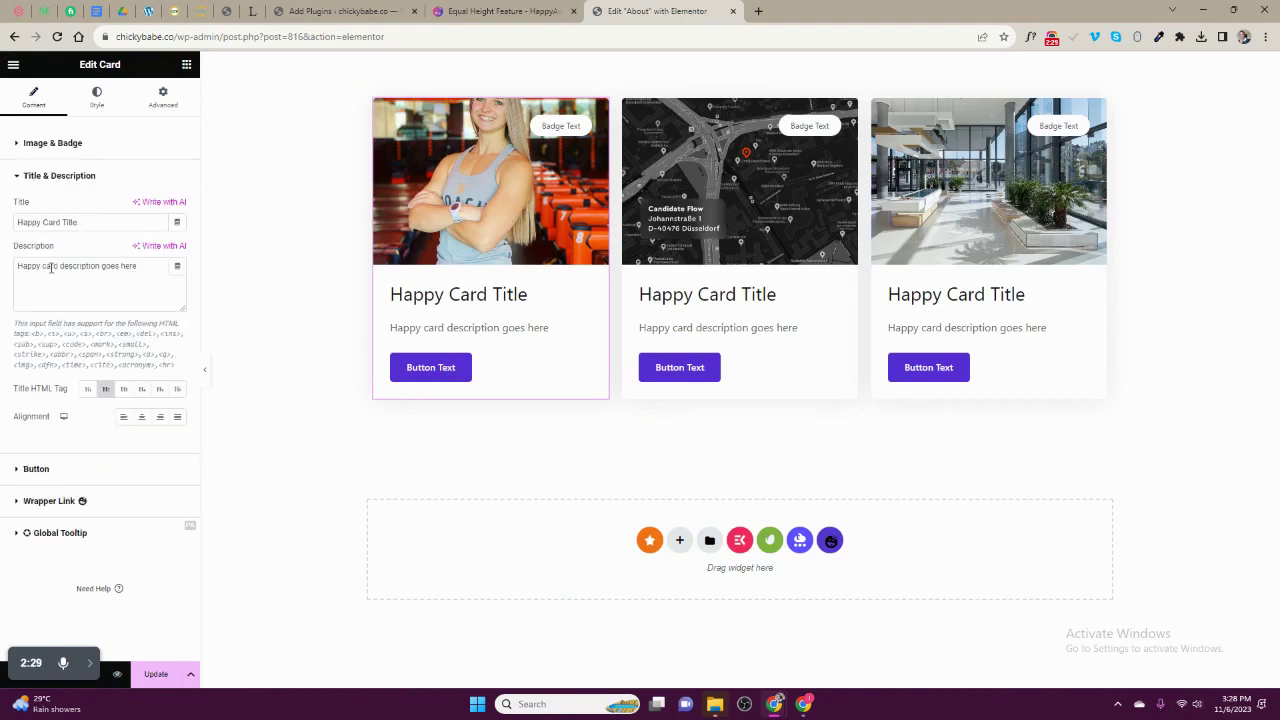
pyautogui.tripleClick(51, 266)
pyautogui.rightClick(52, 268)
pyautogui.click(86, 332)
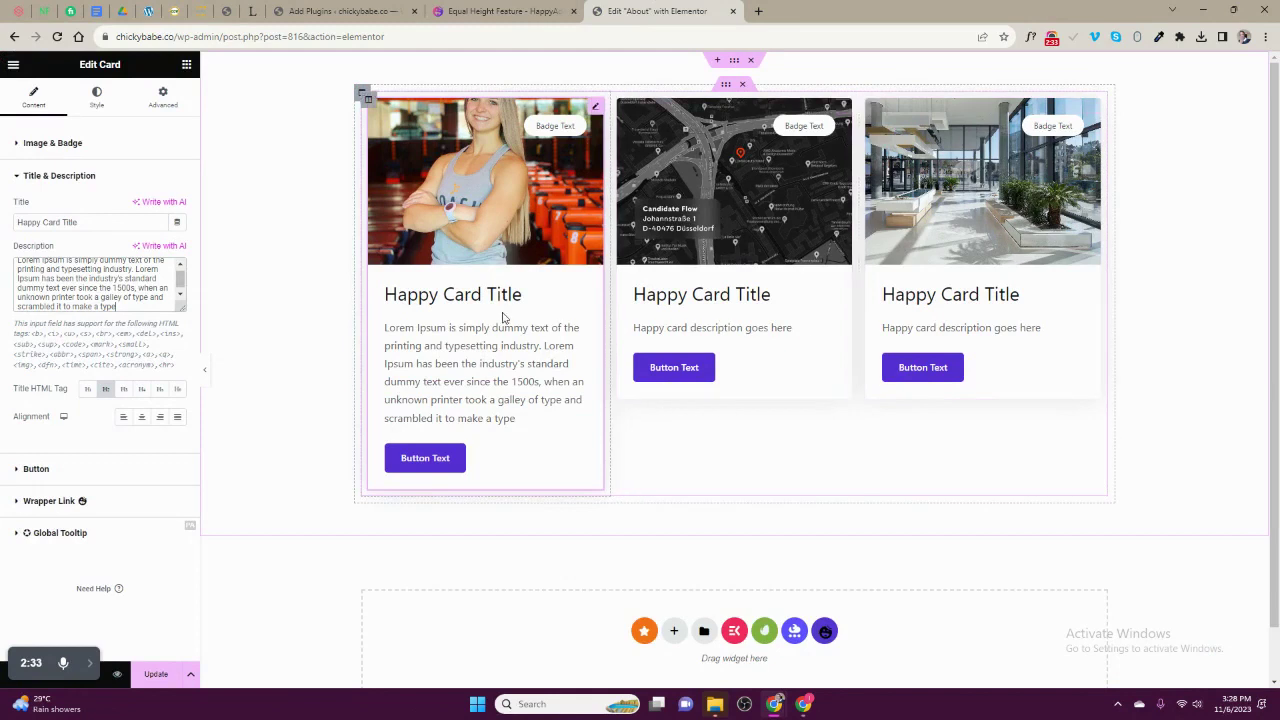
# Set the first card's badge background to the Primary global colour (red).
pyautogui.click(112, 100)
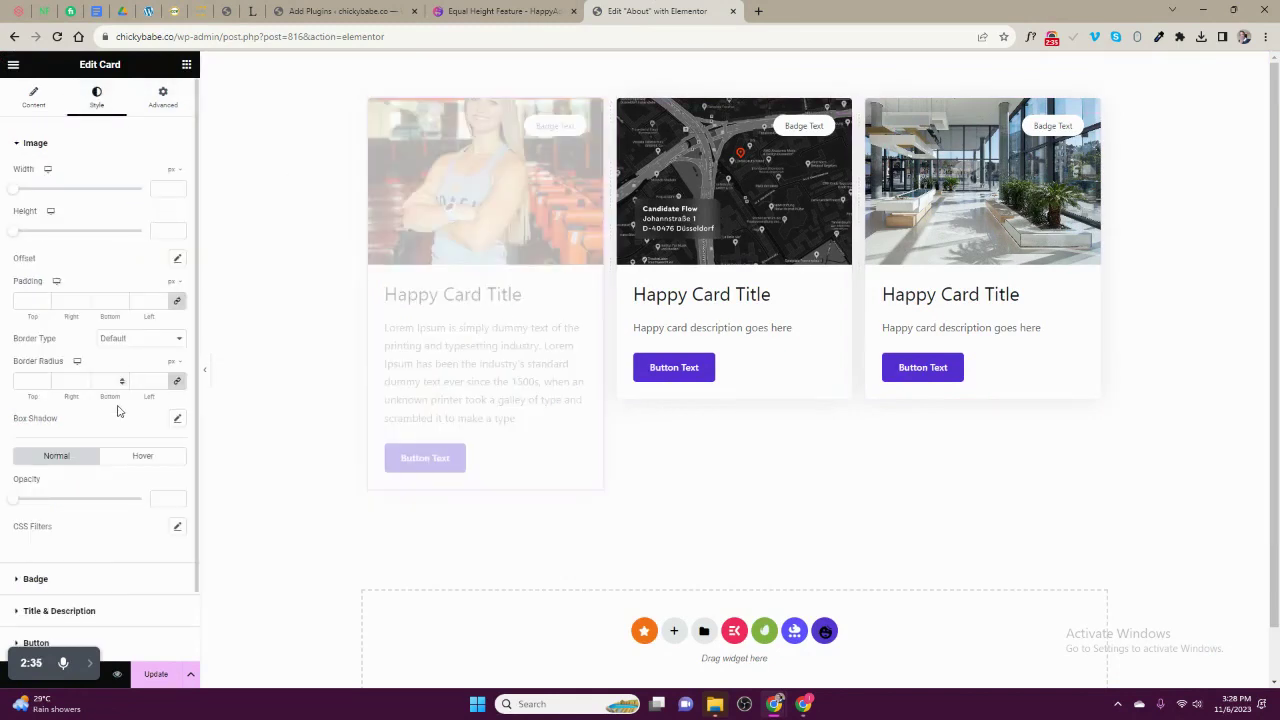
pyautogui.scroll(-1, 103, 497)
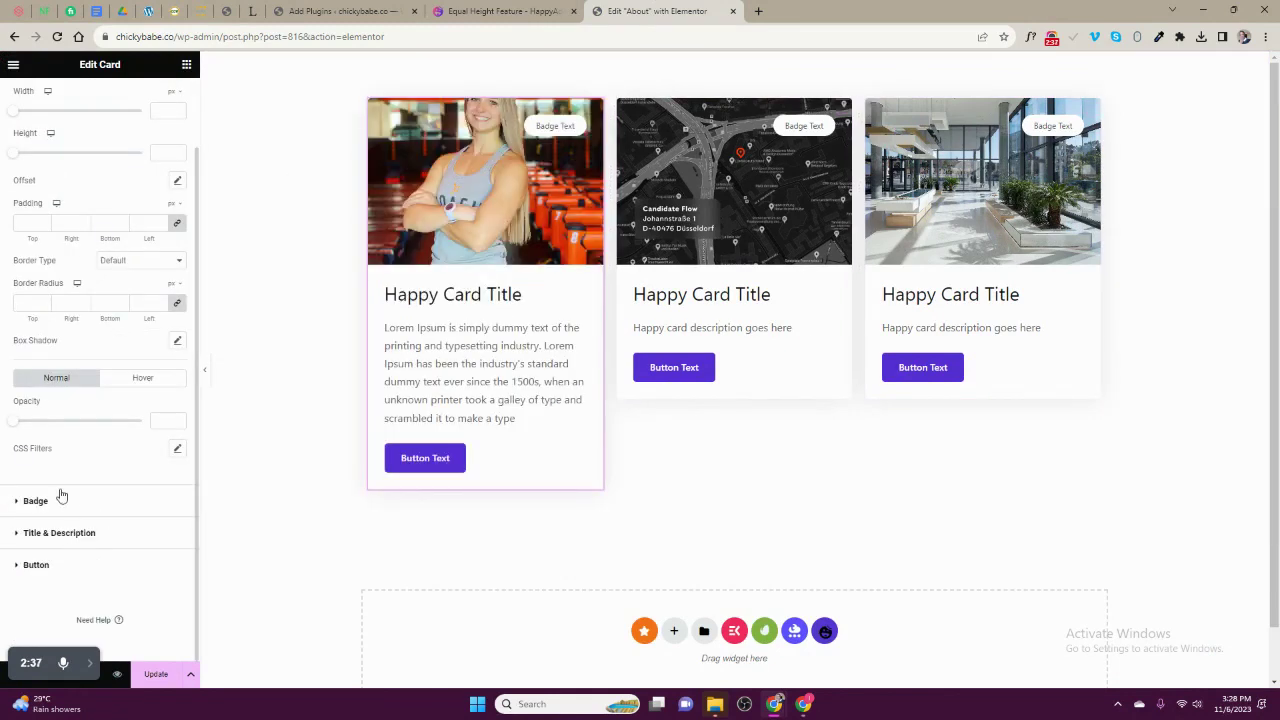
pyautogui.click(61, 498)
pyautogui.click(159, 342)
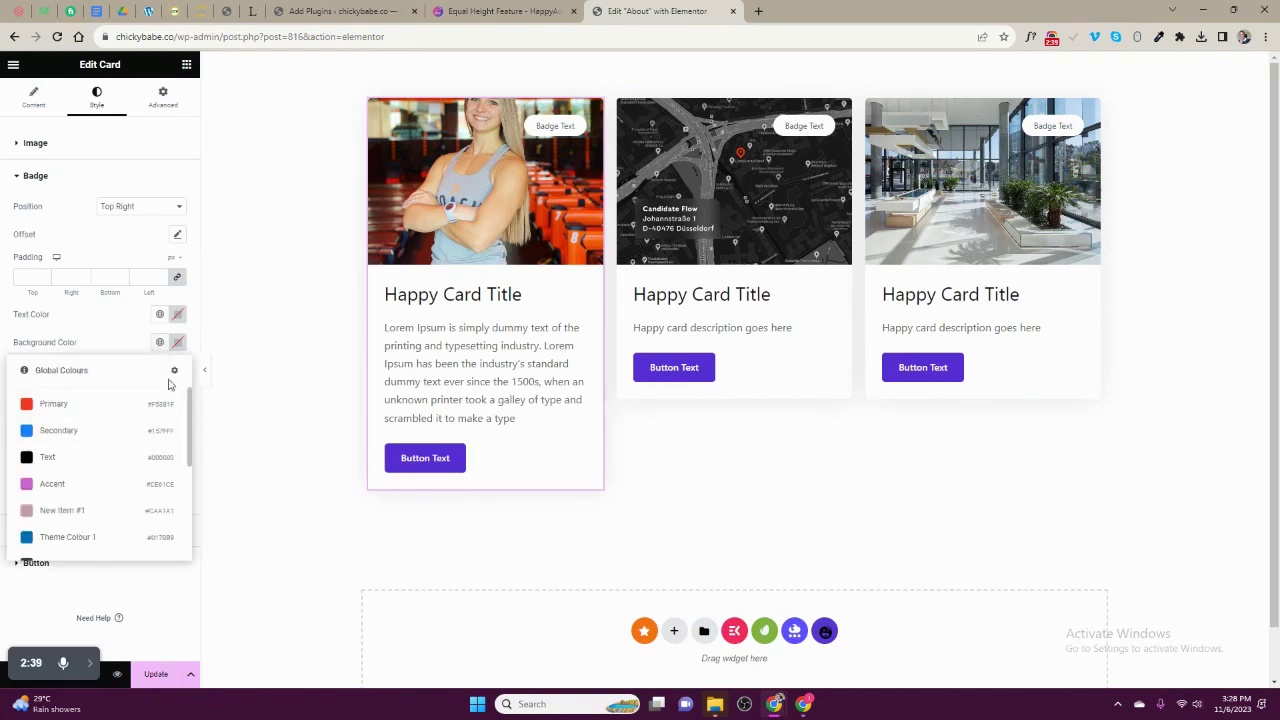
pyautogui.click(77, 405)
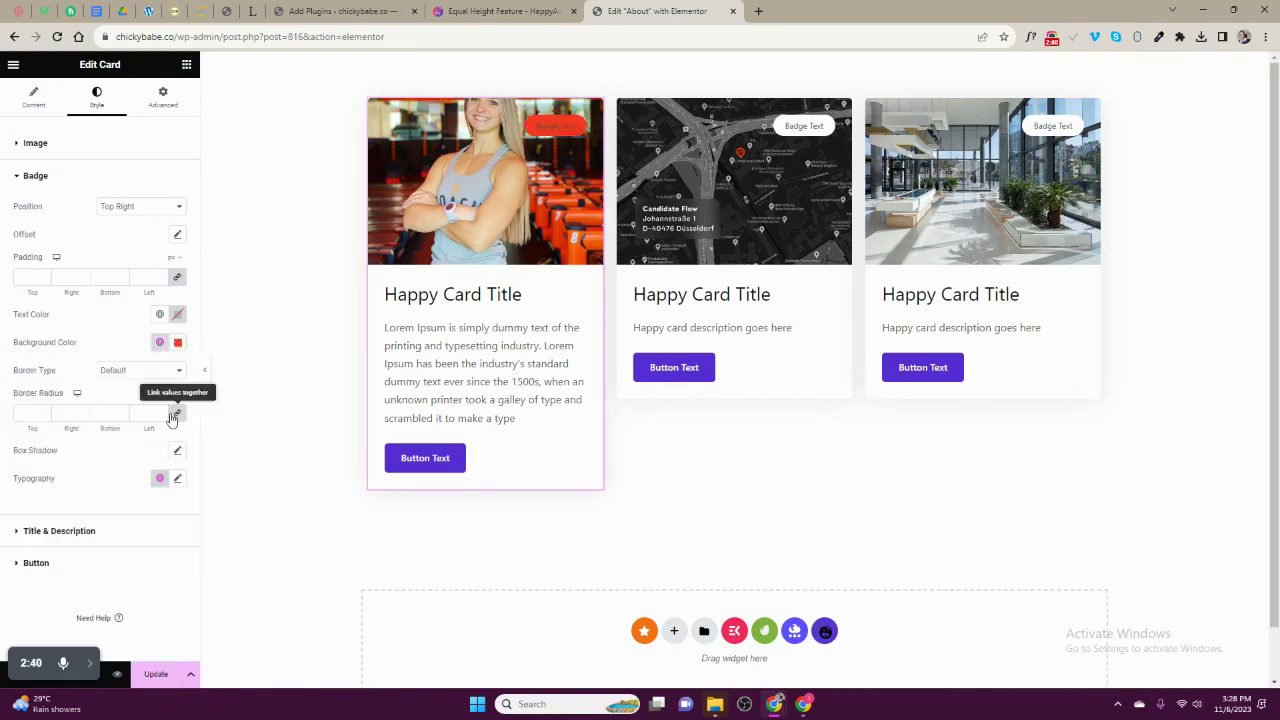
# Review the first card's image, badge, title/description and button style settings.
pyautogui.click(54, 145)
pyautogui.scroll(-1, 110, 270)
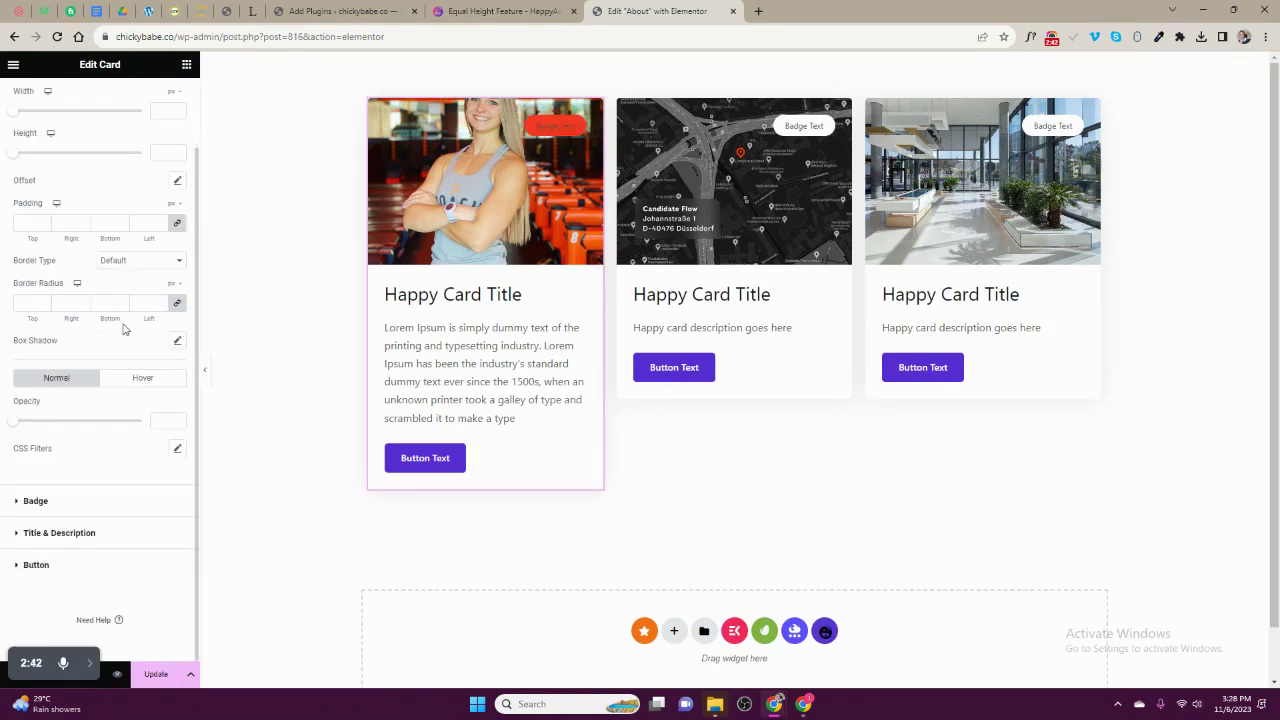
pyautogui.click(87, 502)
pyautogui.click(81, 540)
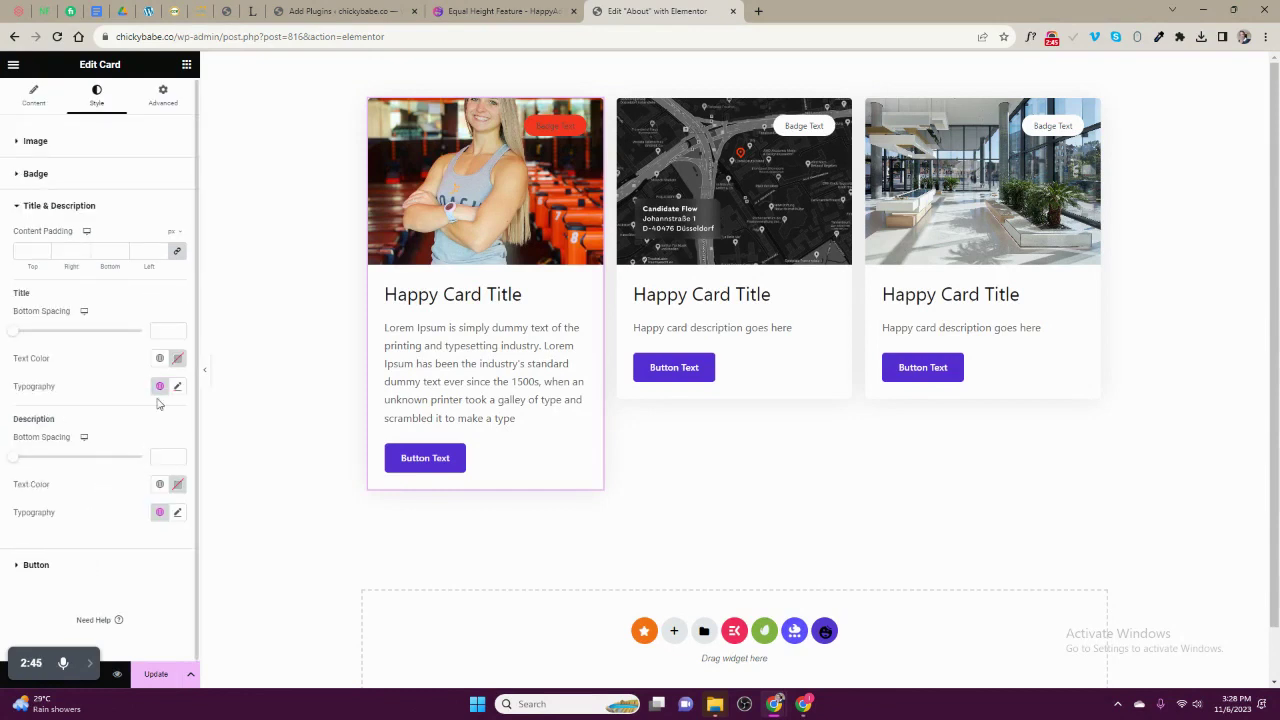
pyautogui.click(99, 566)
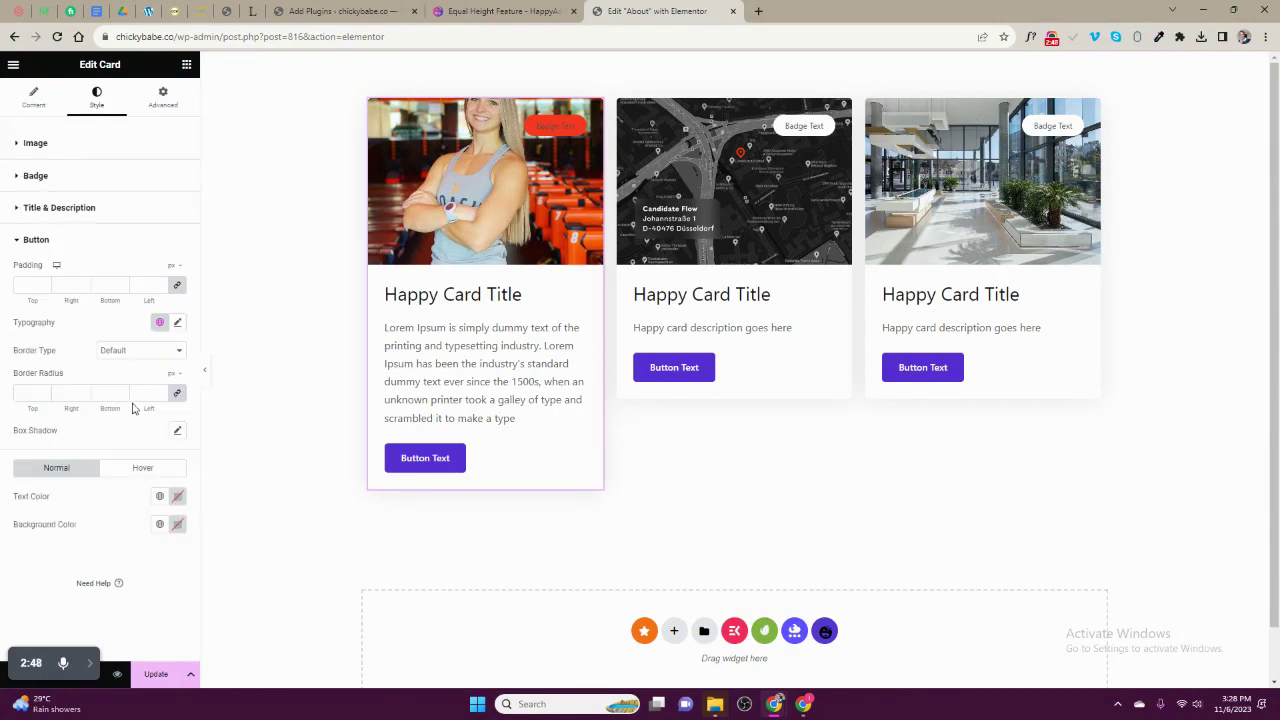
pyautogui.click(159, 524)
pyautogui.click(109, 252)
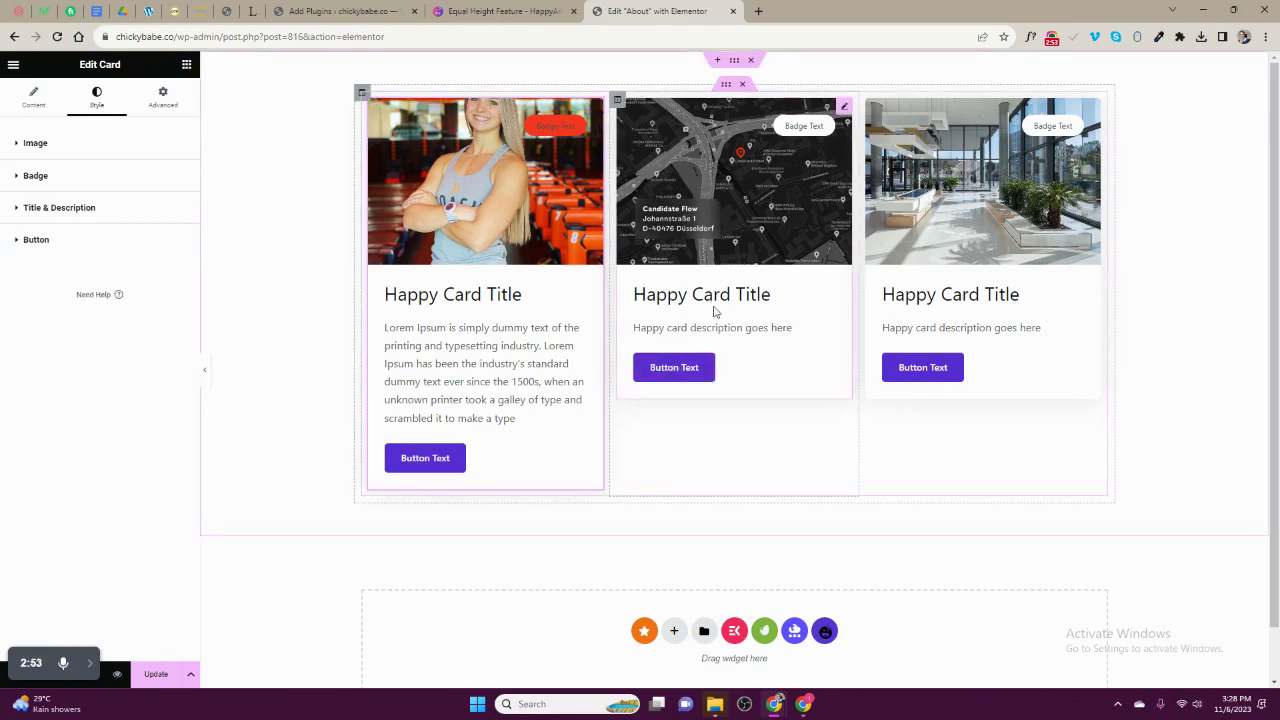
# Select the third card and bring up its description text for editing.
pyautogui.click(940, 320)
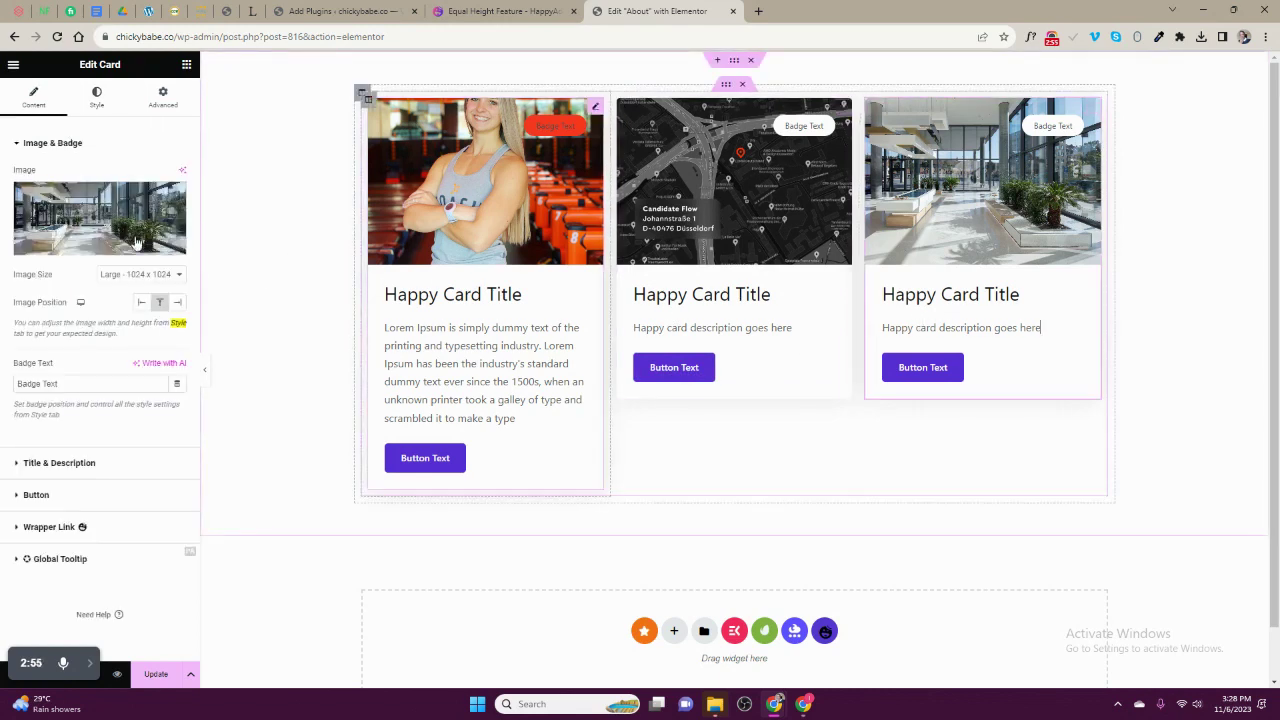
pyautogui.click(60, 466)
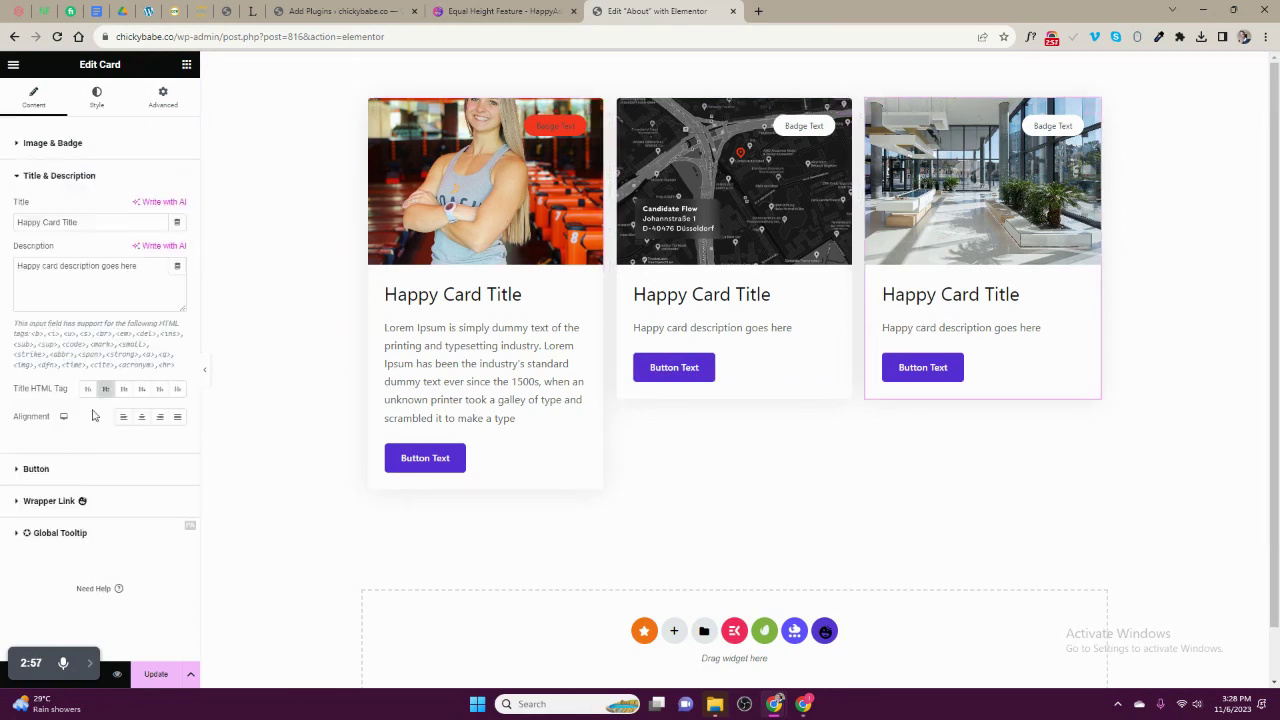
pyautogui.doubleClick(80, 265)
pyautogui.rightClick(88, 272)
pyautogui.doubleClick(50, 265)
# Append Lorem Ipsum to the third card's description, trim its tail, and update the page.
pyautogui.click(144, 266)
pyautogui.rightClick(144, 266)
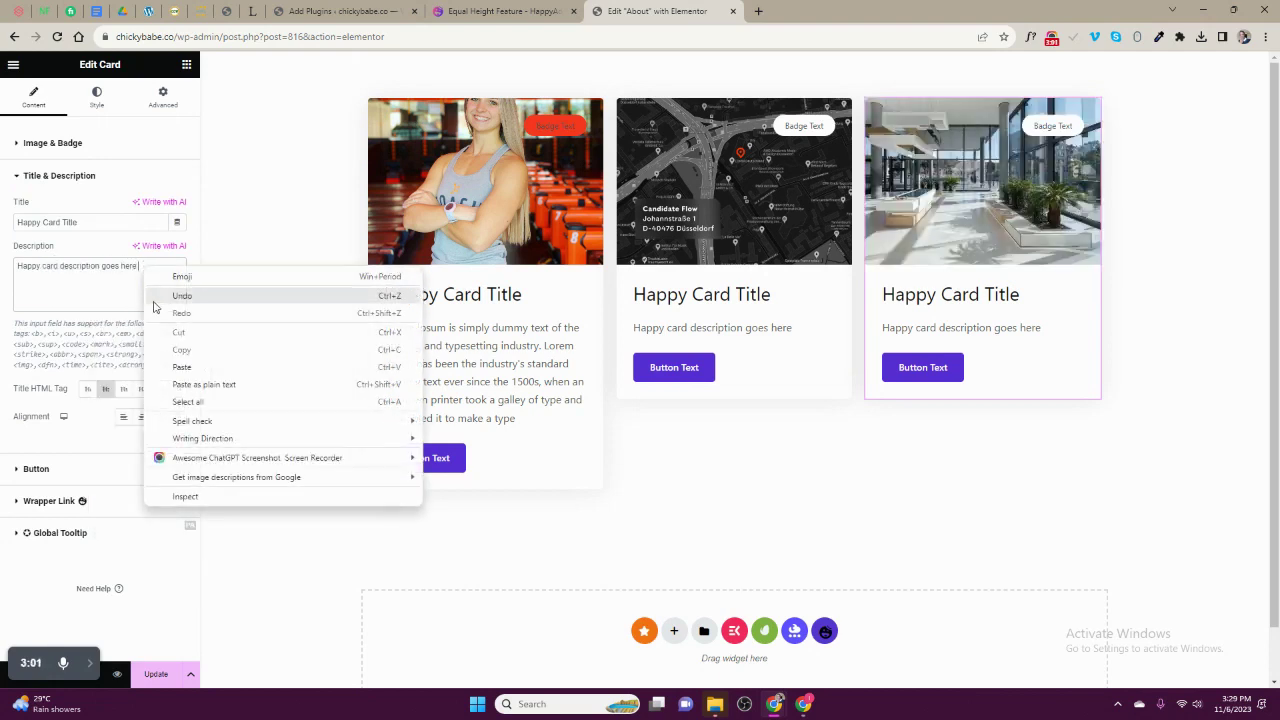
pyautogui.click(186, 367)
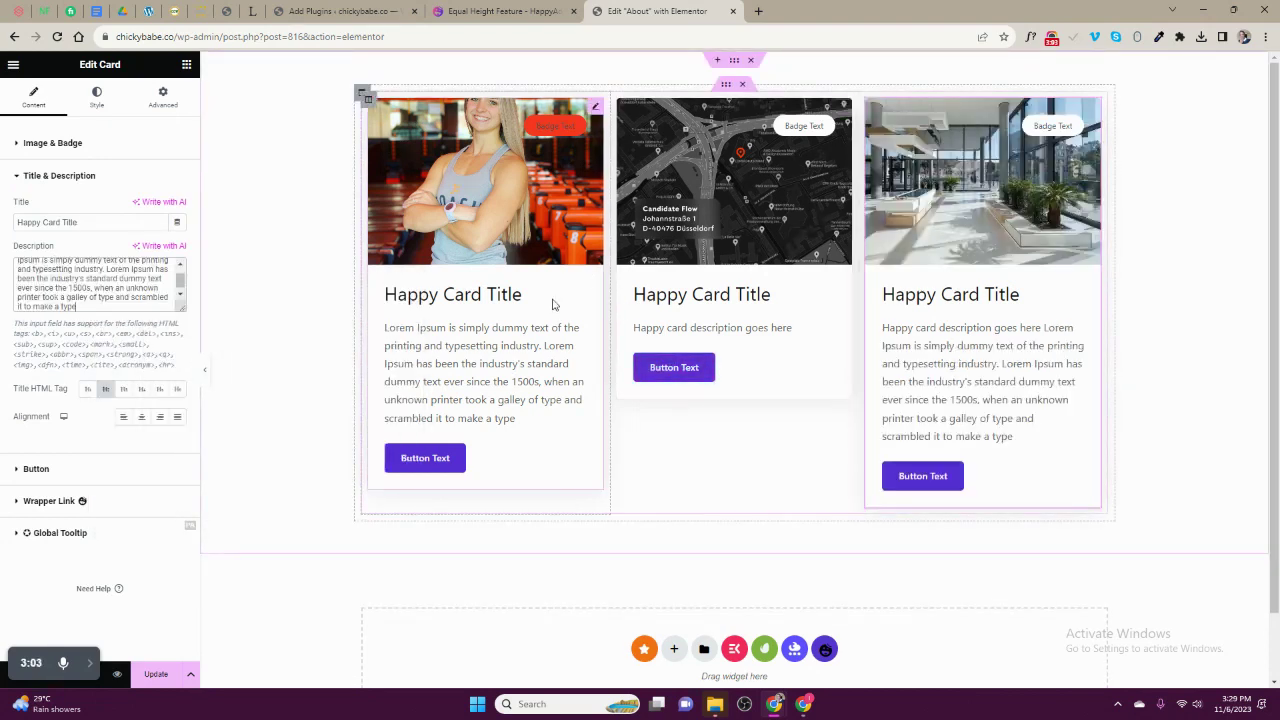
pyautogui.moveTo(101, 278); pyautogui.dragTo(182, 331)
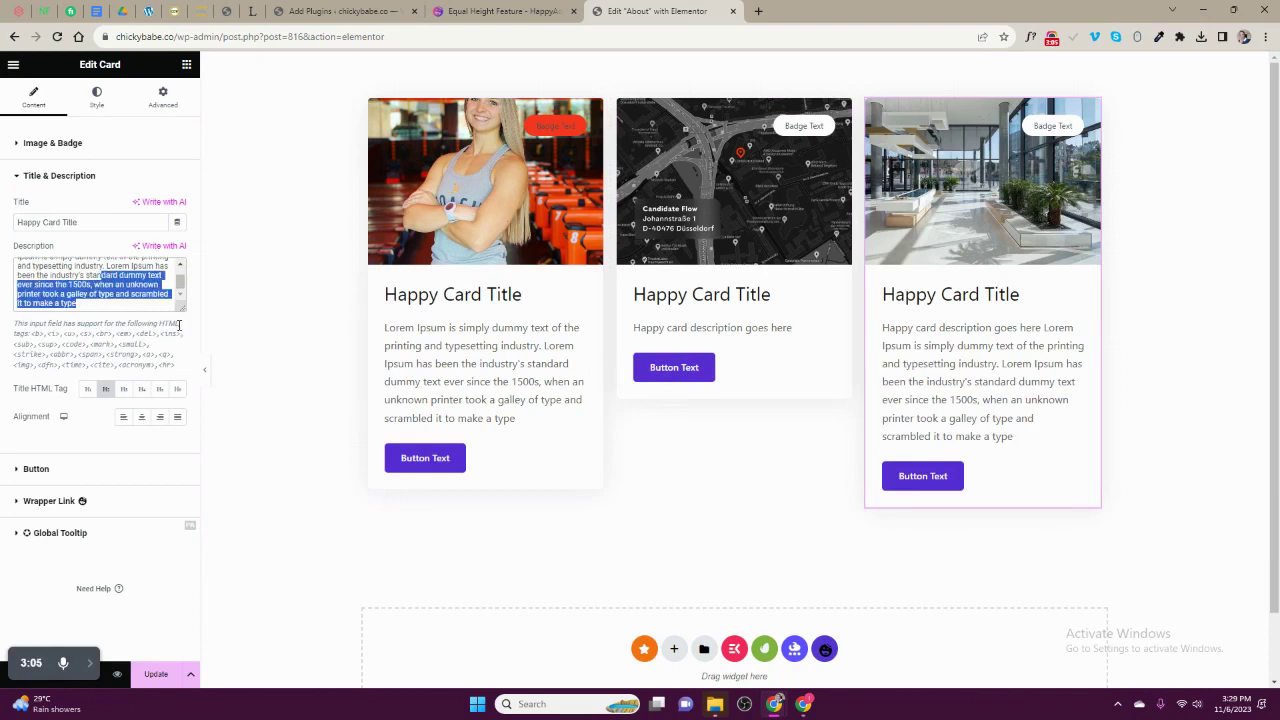
pyautogui.press('BackSpace')
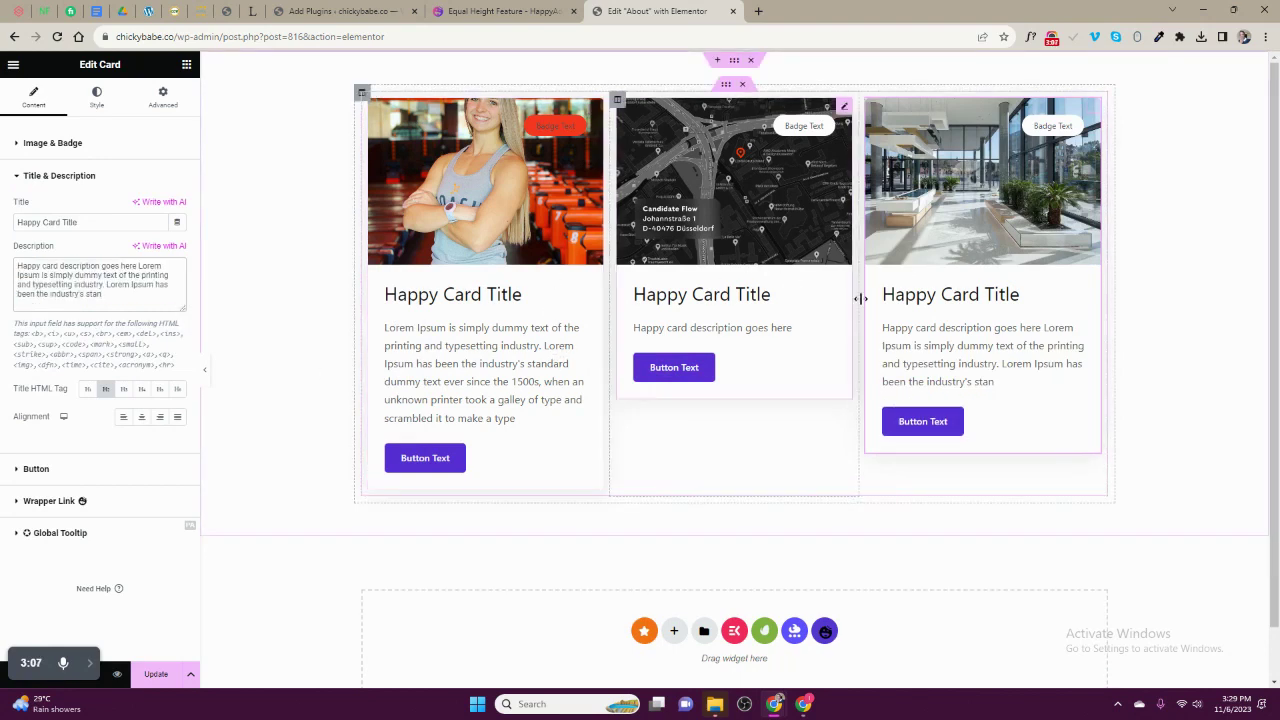
pyautogui.click(176, 670)
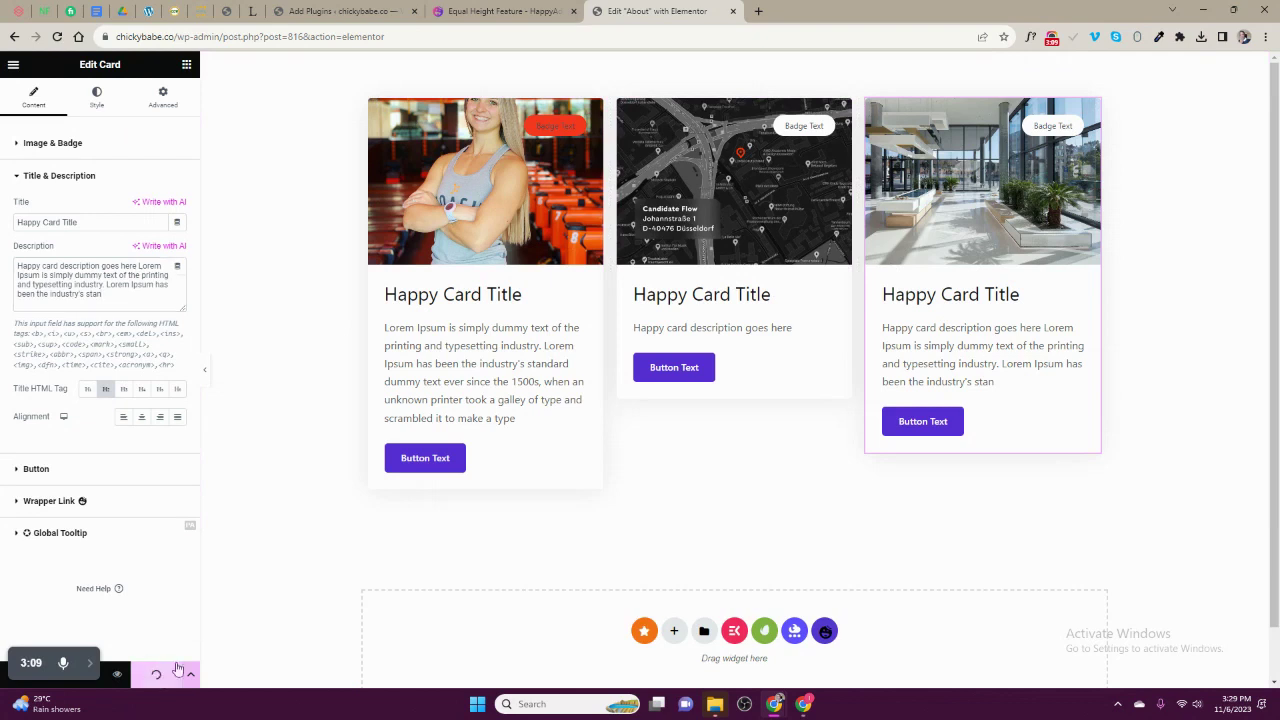
# Check the Equal Height Feature reference page, then return to the Elementor editor.
pyautogui.click(524, 14)
pyautogui.scroll(-2, 608, 449)
pyautogui.scroll(-1, 551, 397)
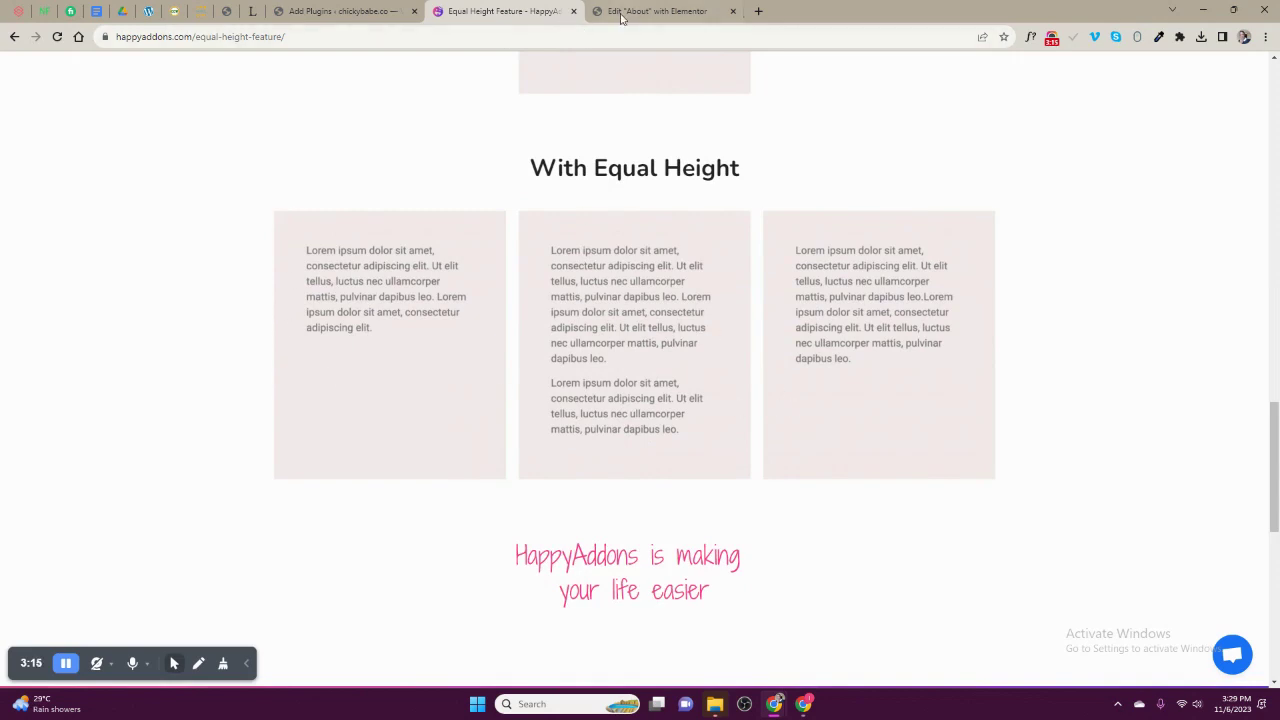
pyautogui.click(655, 11)
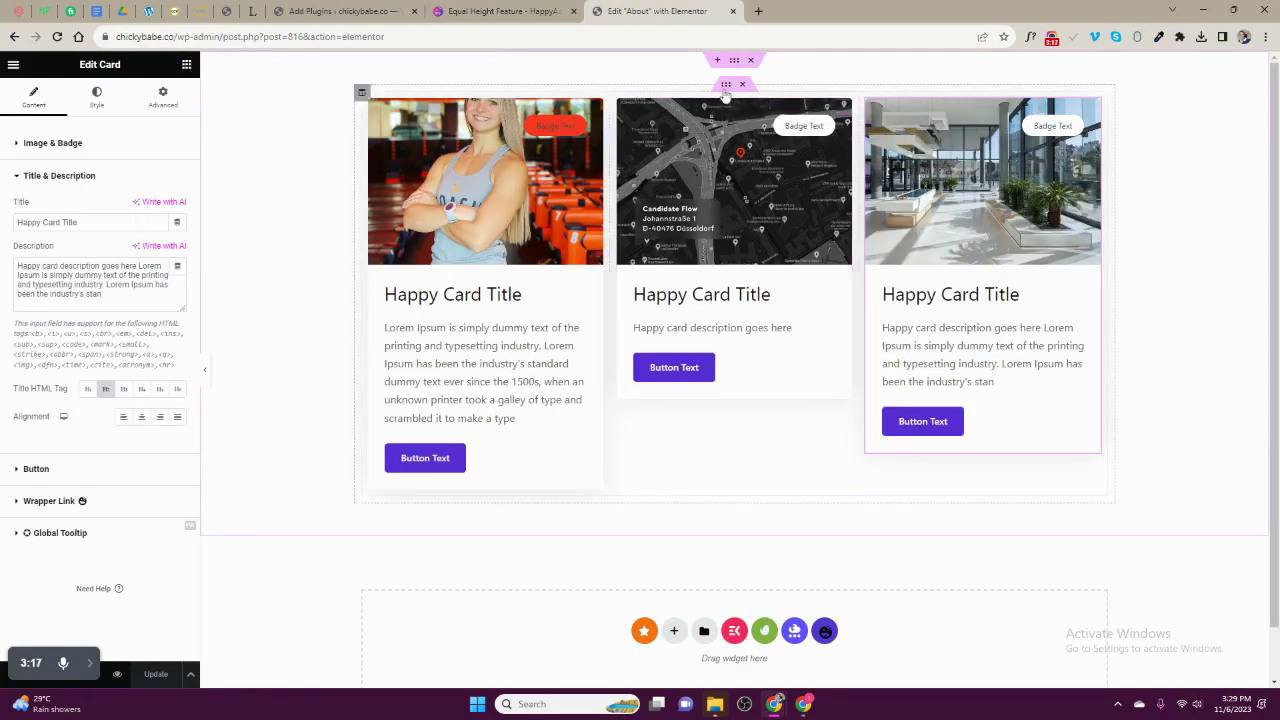
# Enable Equal Height on the inner section for Card (ha-card) widgets and save with Ctrl+S.
pyautogui.click(726, 87)
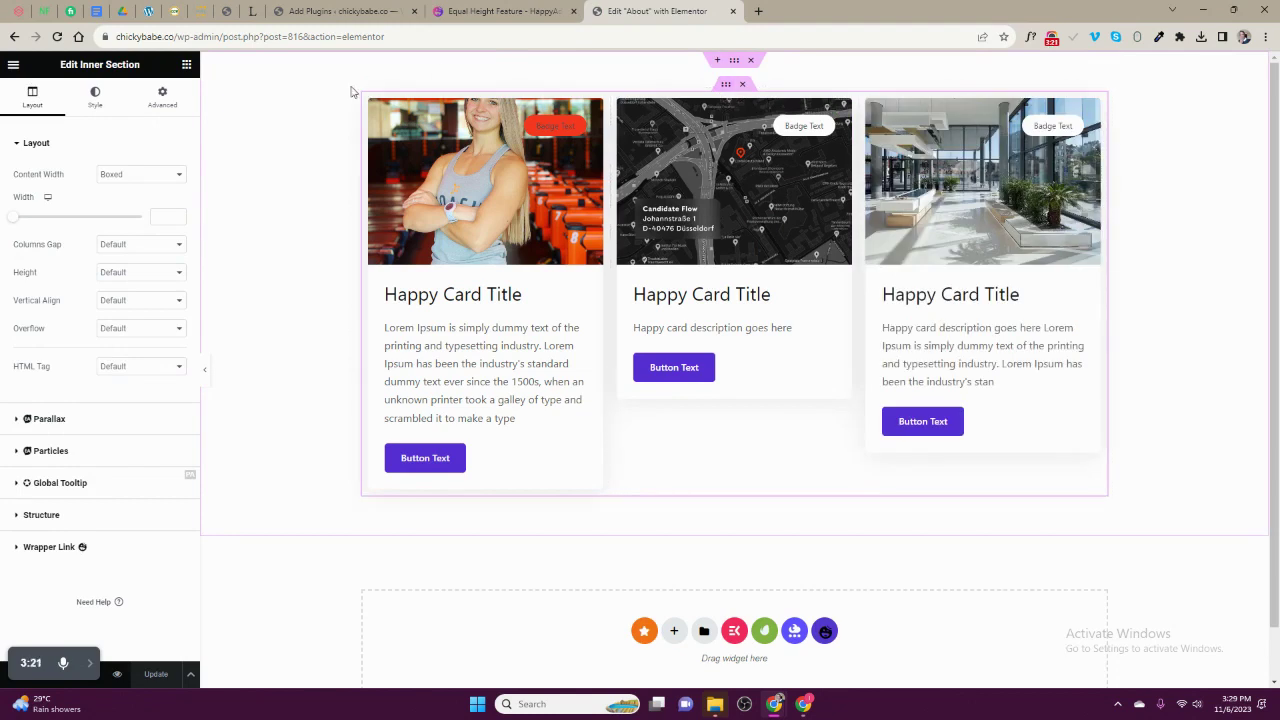
pyautogui.click(162, 97)
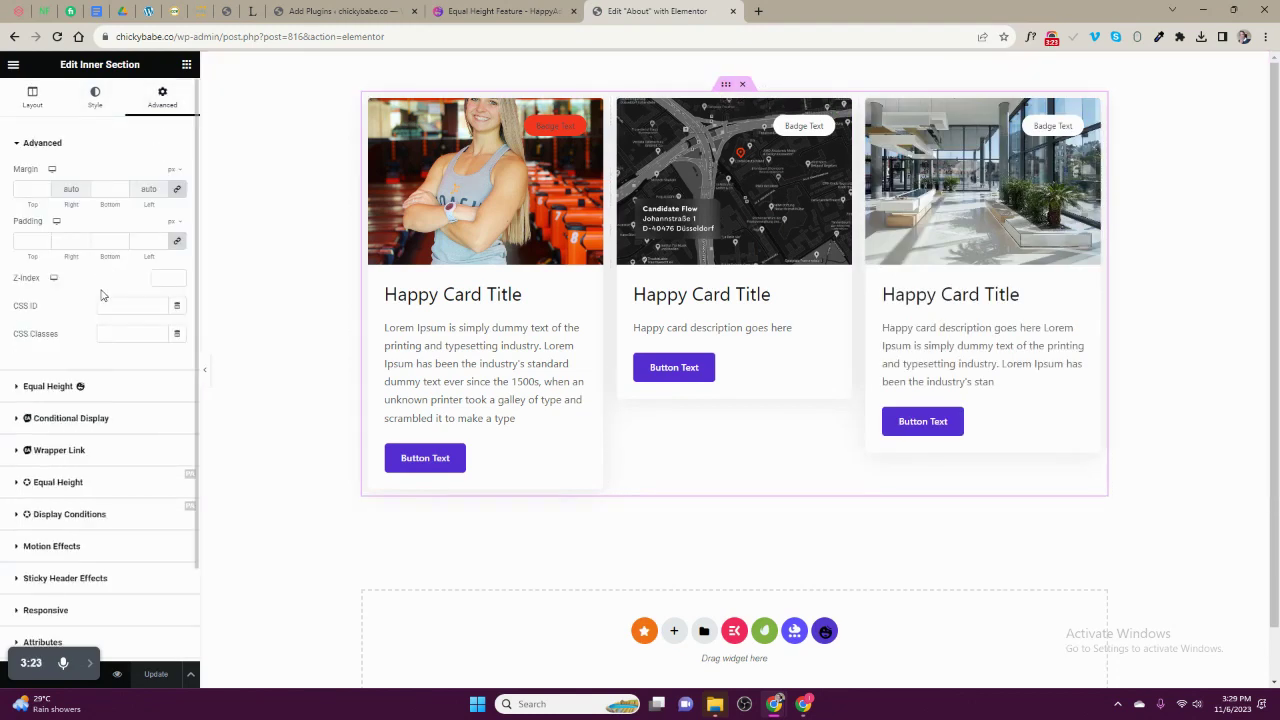
pyautogui.scroll(-1, 105, 285)
pyautogui.click(48, 320)
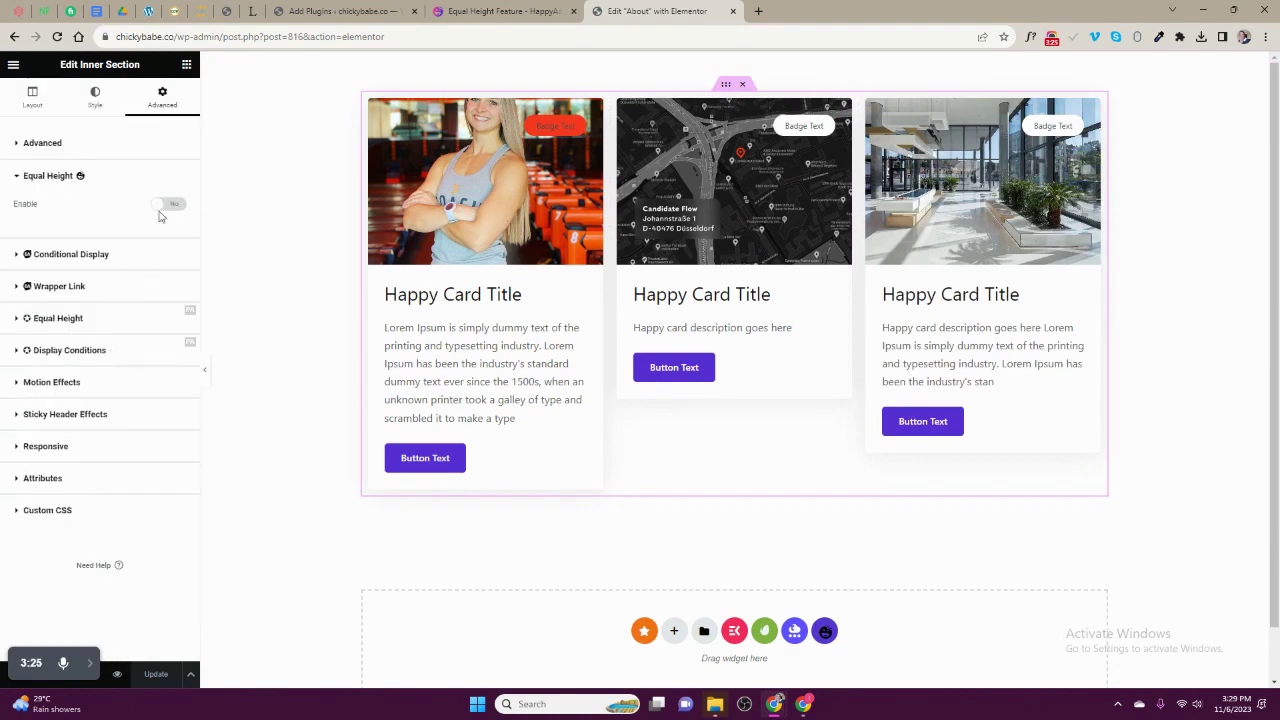
pyautogui.click(165, 205)
pyautogui.click(64, 272)
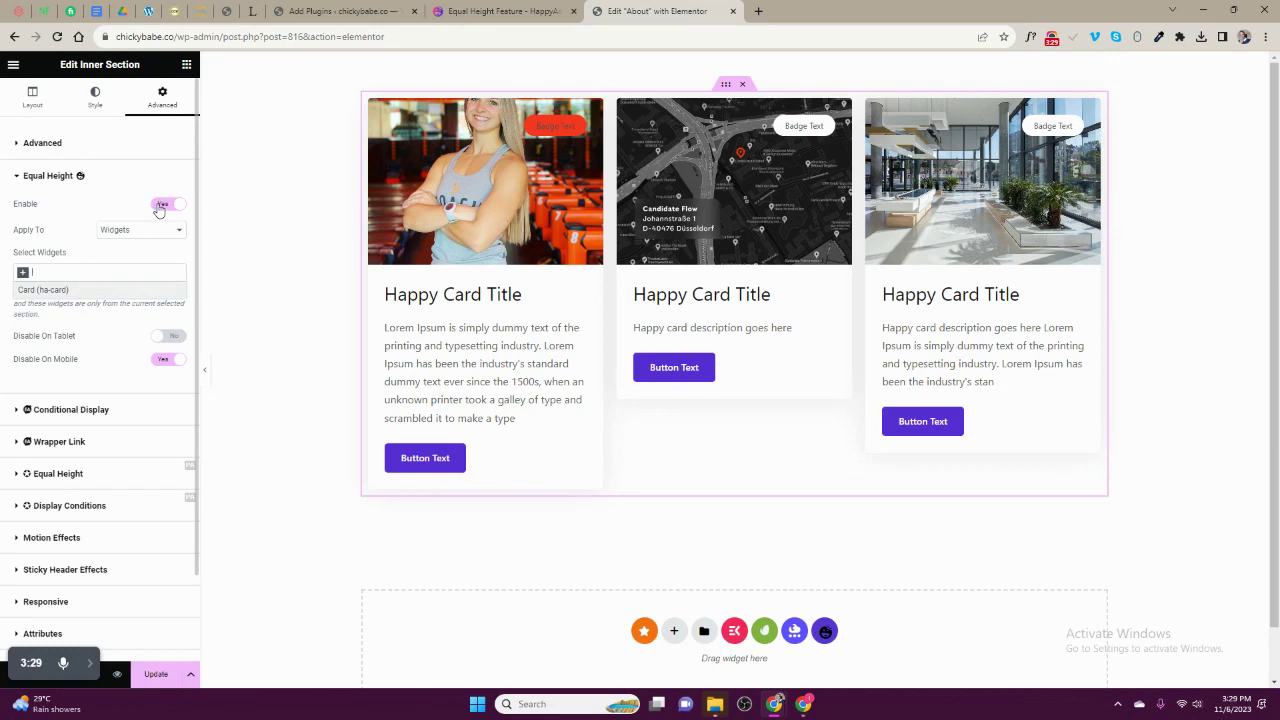
pyautogui.click(45, 290)
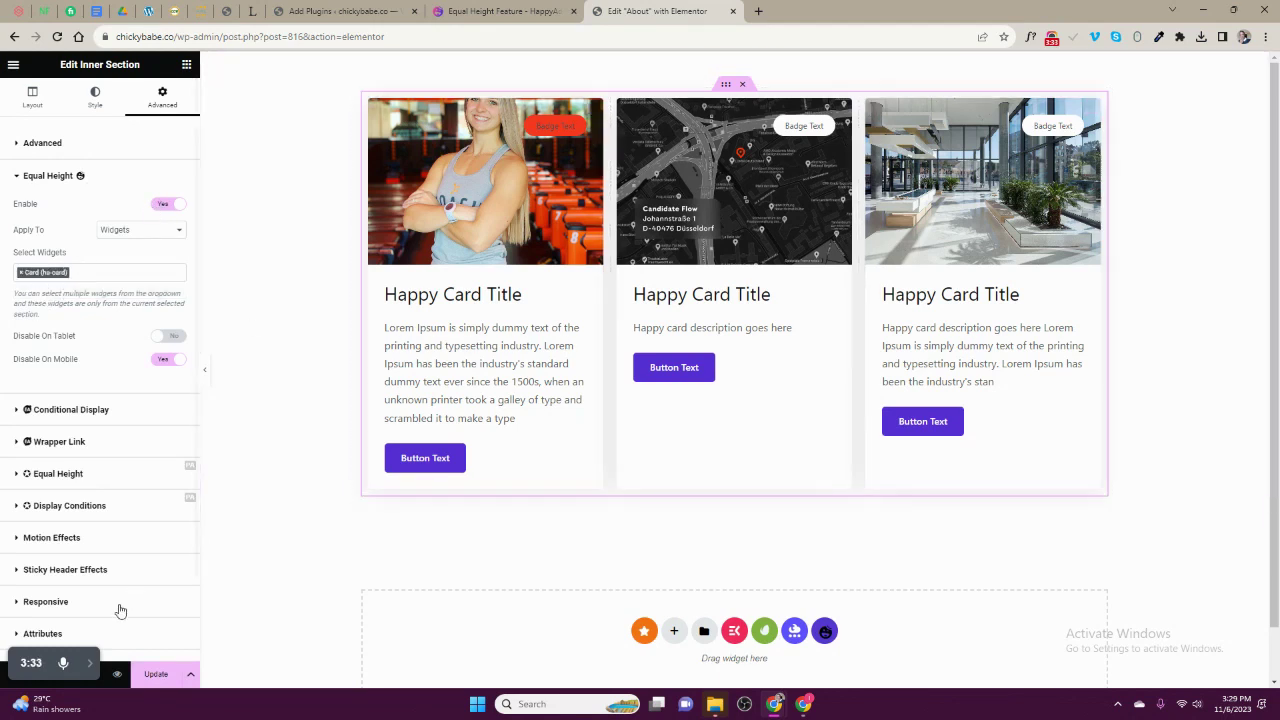
pyautogui.hotkey('ctrl', 's')
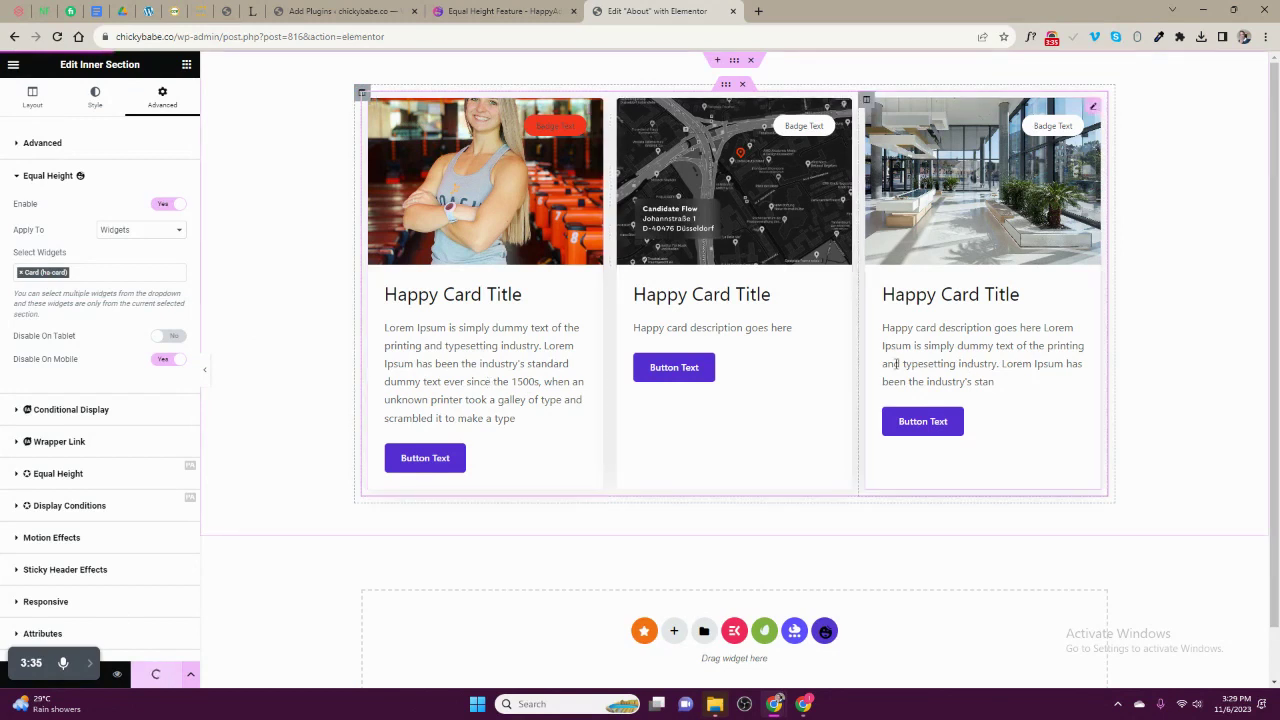